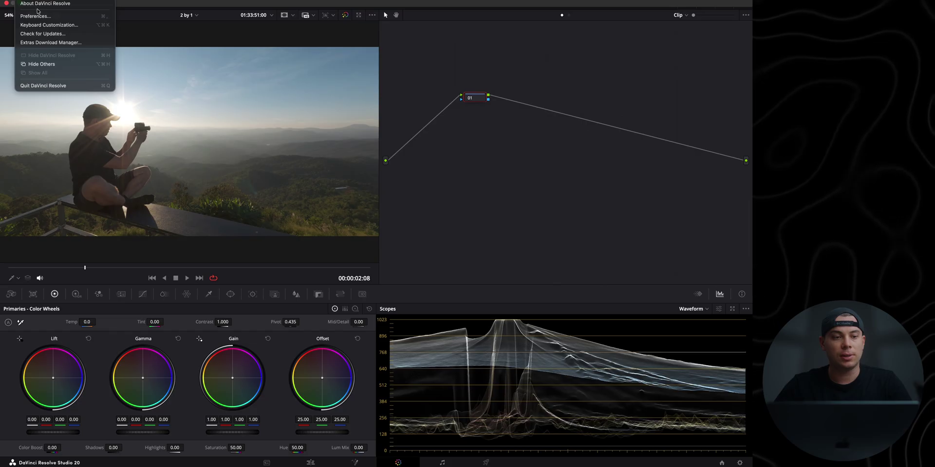
Step: Review the General system preferences for the viewer's 10-bit precision and Mac display color profile options
click(36, 16)
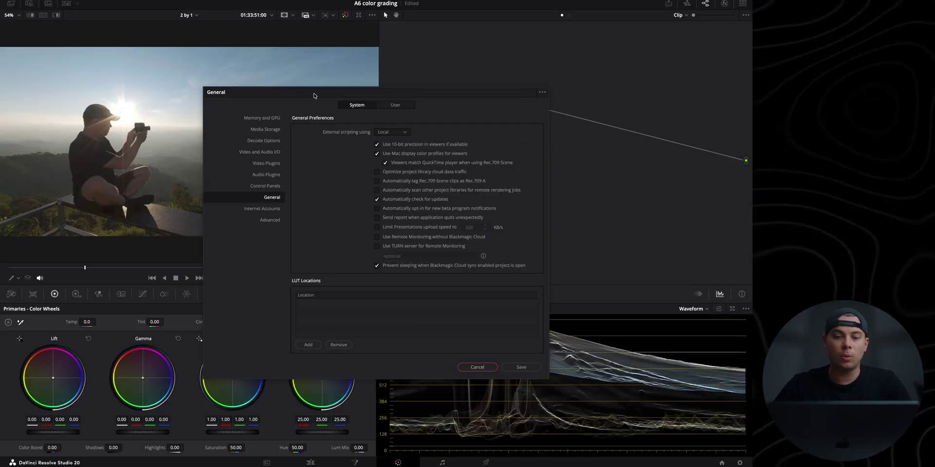
drag(245, 24, 620, 42)
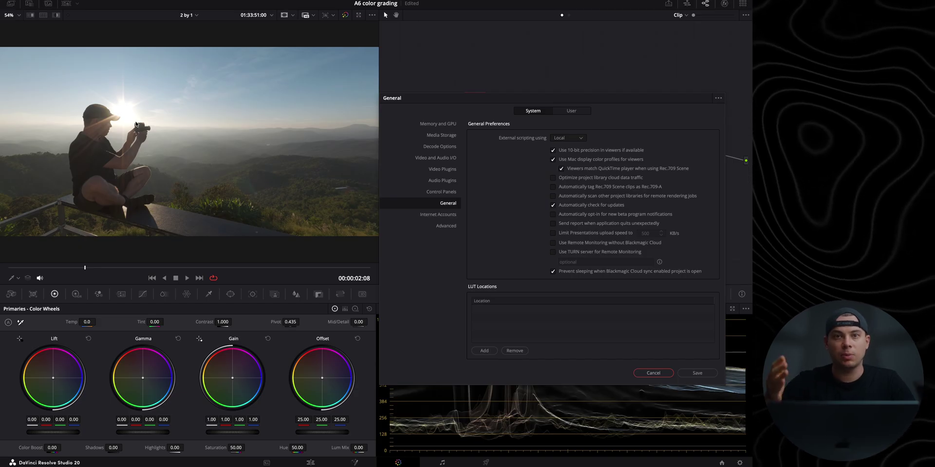
key(Escape)
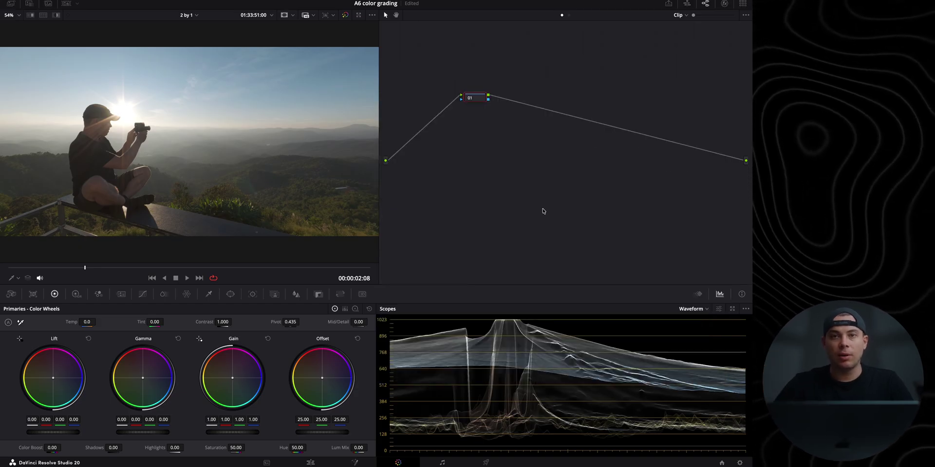
Step: Apply the prepared grading node tree to the clip and move the IDT and DRT nodes above the tree
click(10, 3)
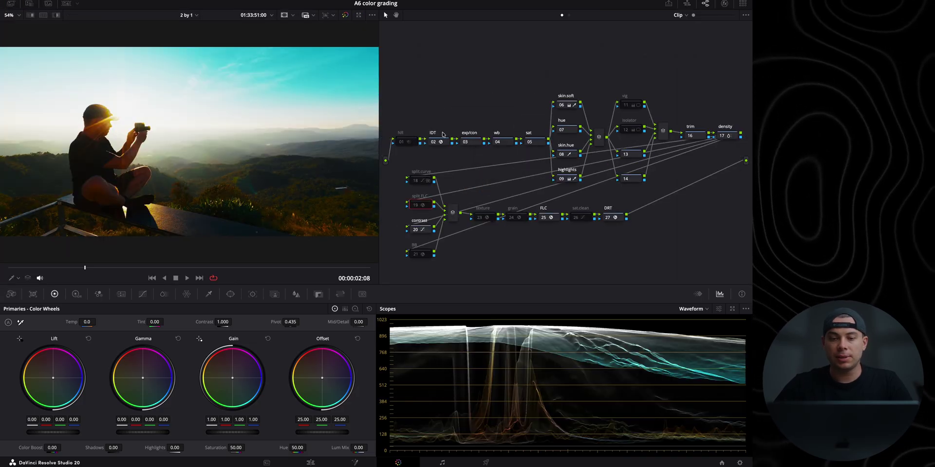
click(434, 89)
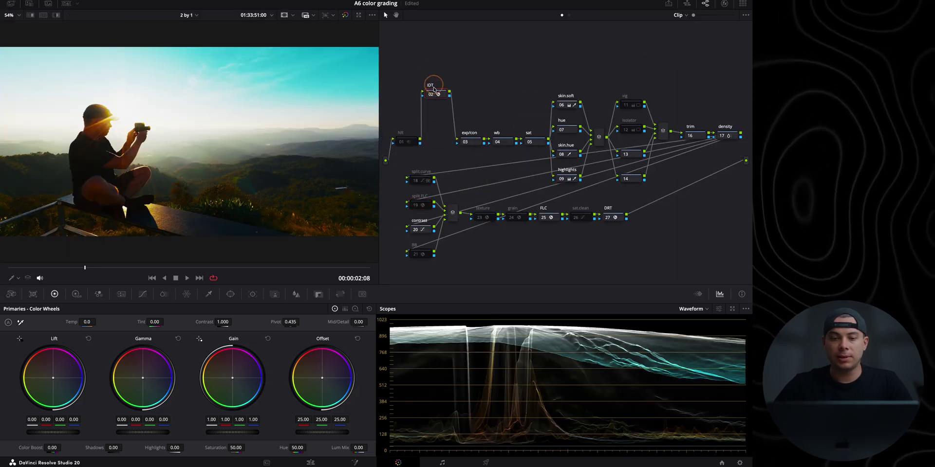
click(502, 87)
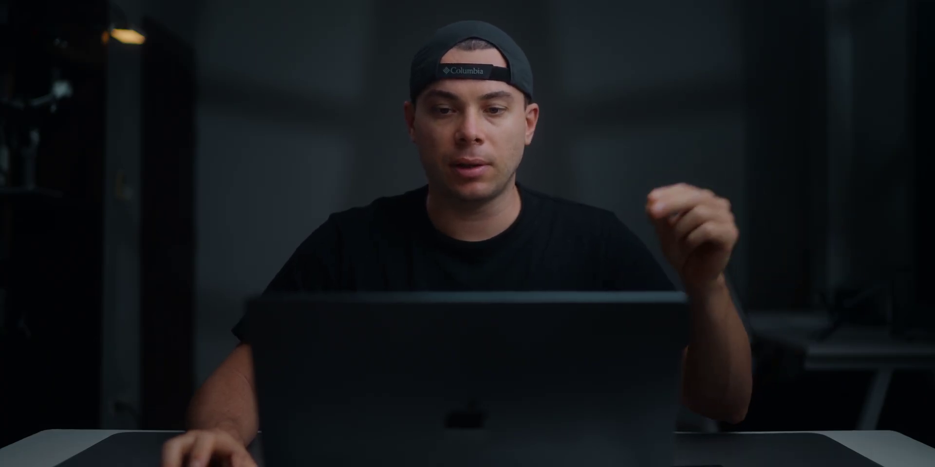
Step: Examine the input color space options in the IDT node's Color Space Transform
click(436, 74)
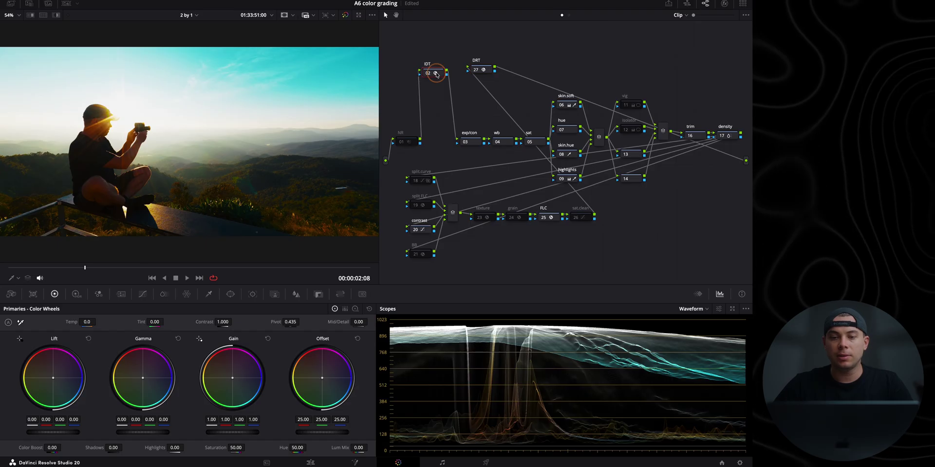
click(724, 5)
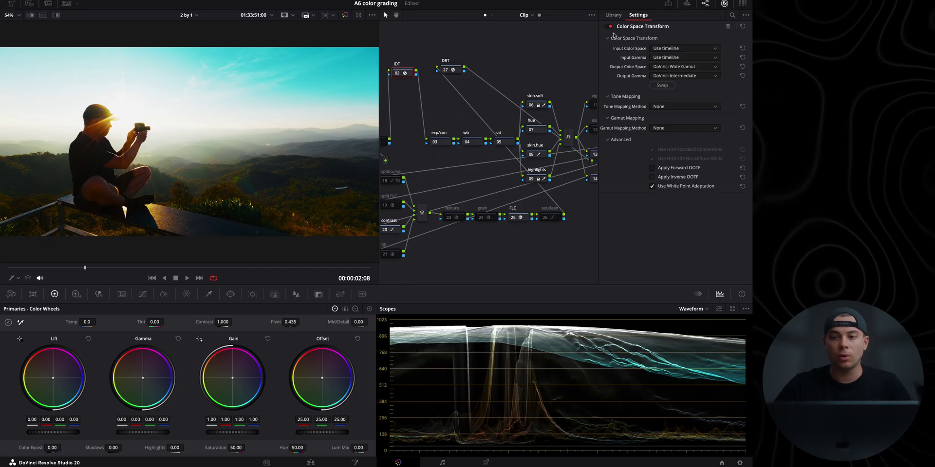
click(678, 49)
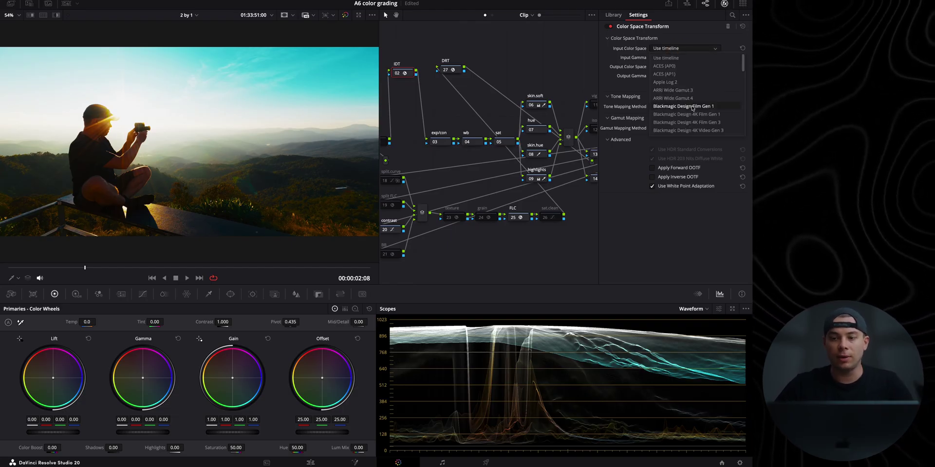
click(675, 50)
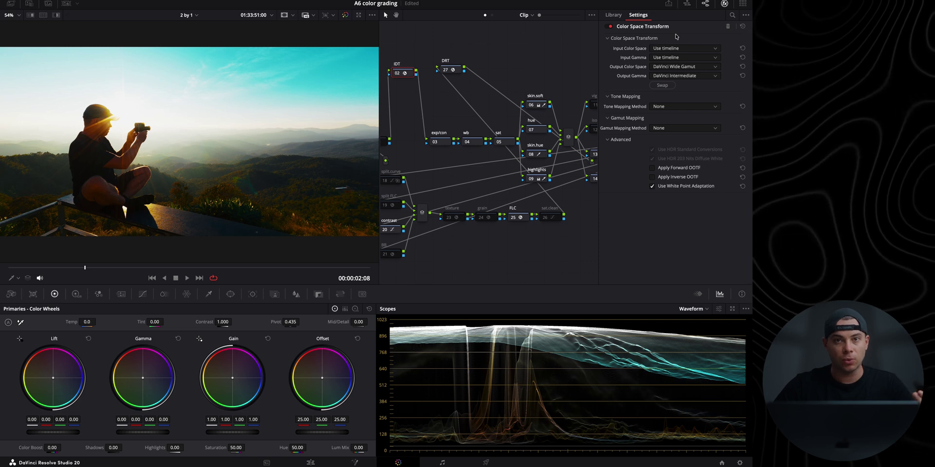
Step: Replace the IDT node's Color Space Transform with the DCTL effect and choose its DCTL file
right_click(409, 76)
click(417, 80)
key(shift+space)
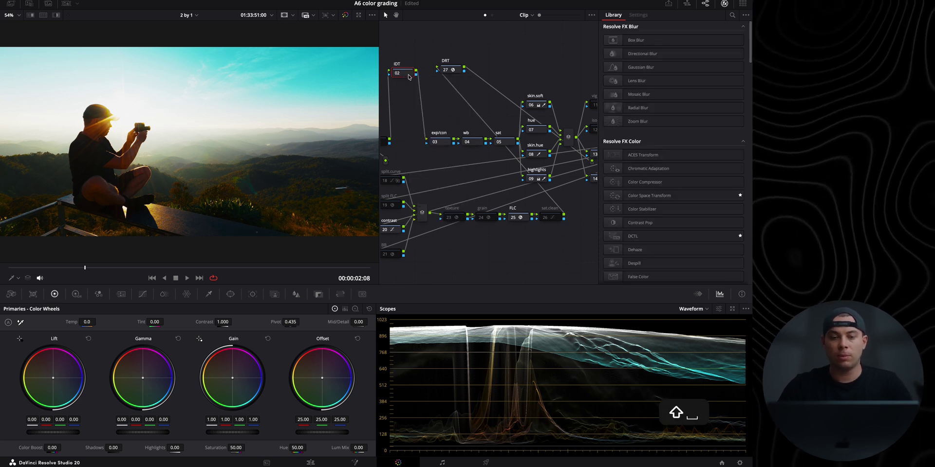
click(325, 193)
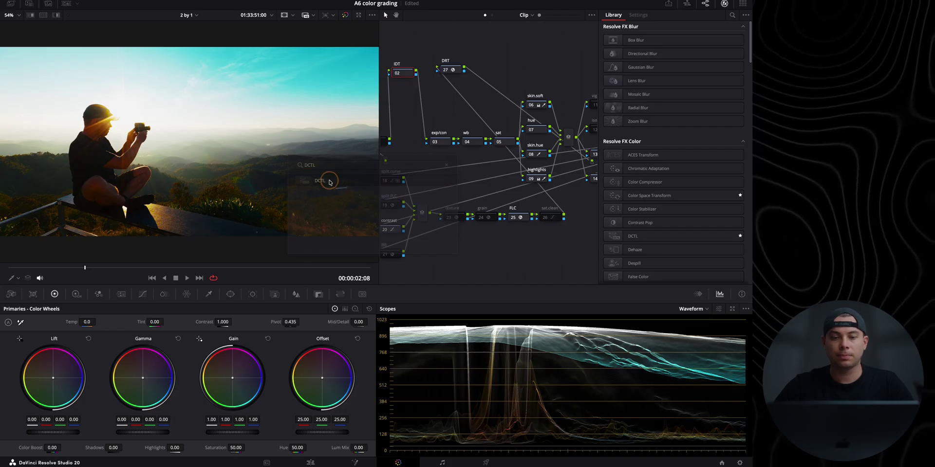
click(665, 38)
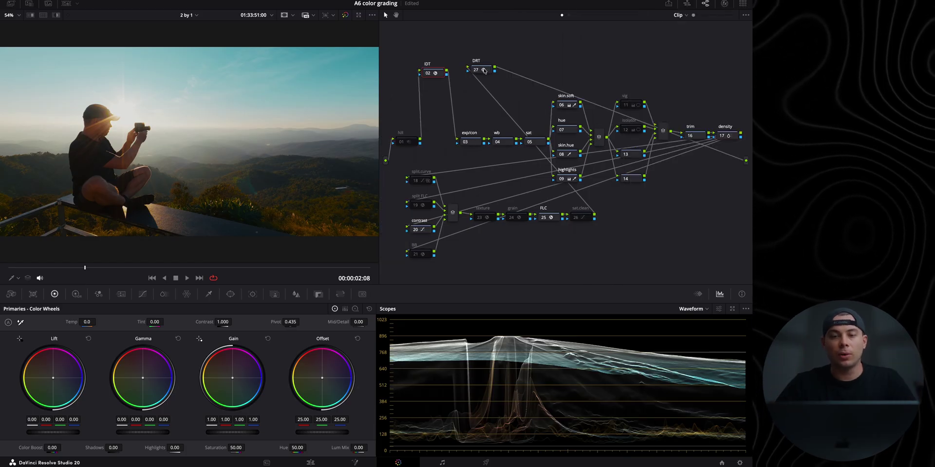
Step: Check the input and output color space settings of the DRT node's JP_2499 DCTL
click(724, 4)
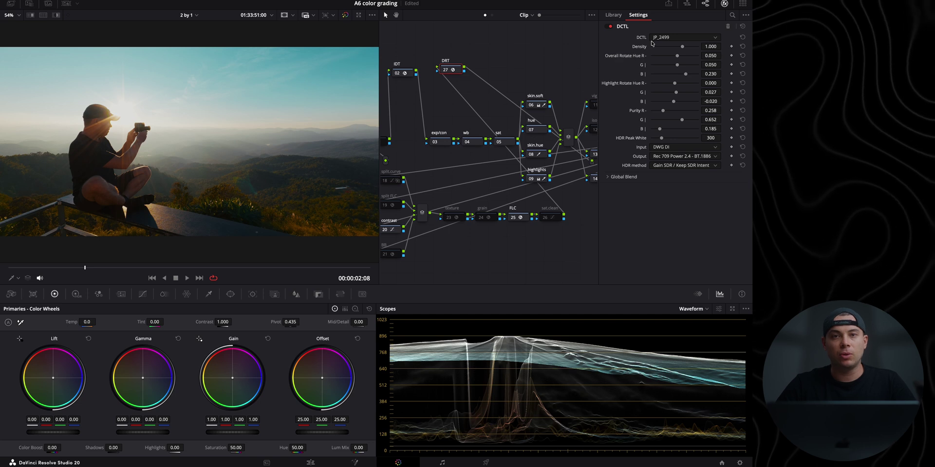
click(661, 148)
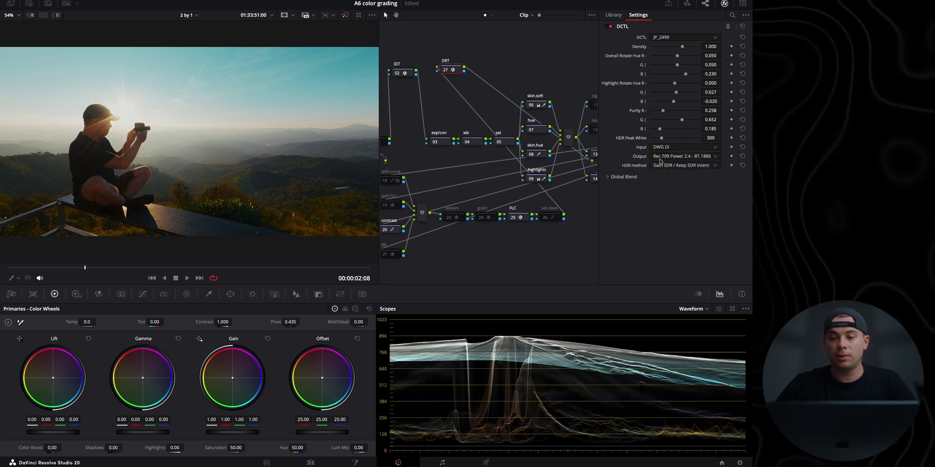
click(663, 156)
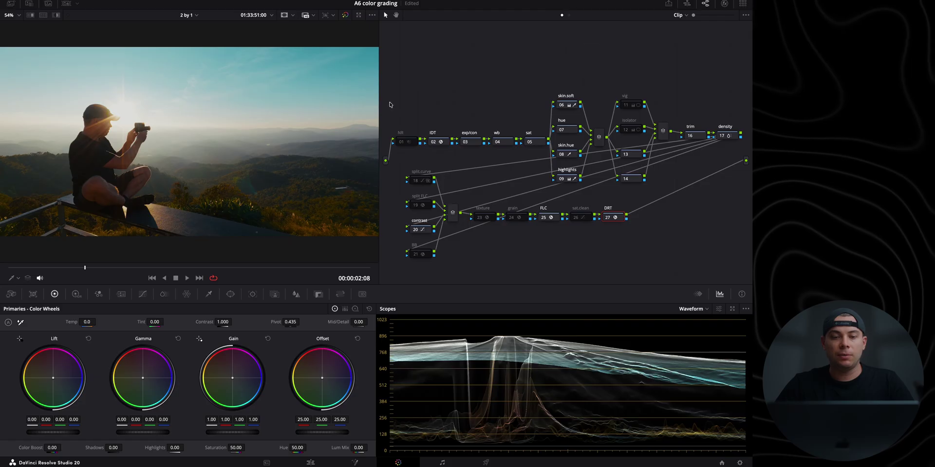
Step: Inspect the Motion Effects settings of the noise reduction node at the start of the tree and delete that node
drag(404, 143, 439, 86)
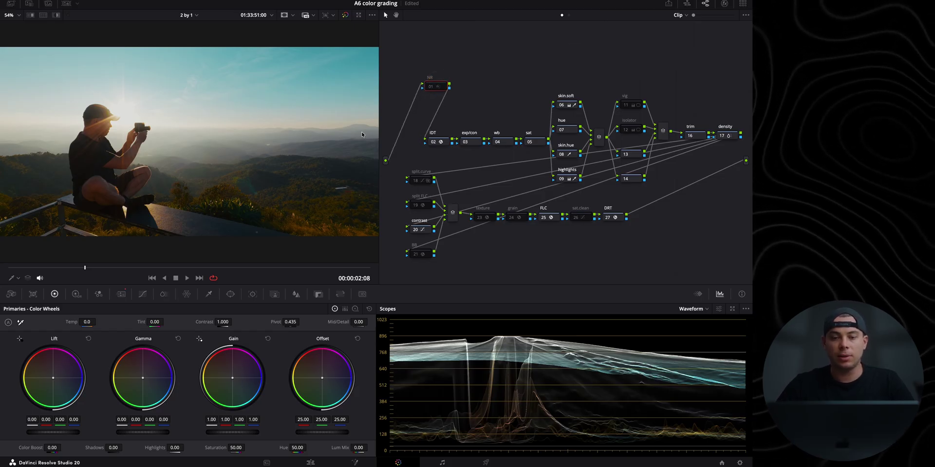
click(431, 88)
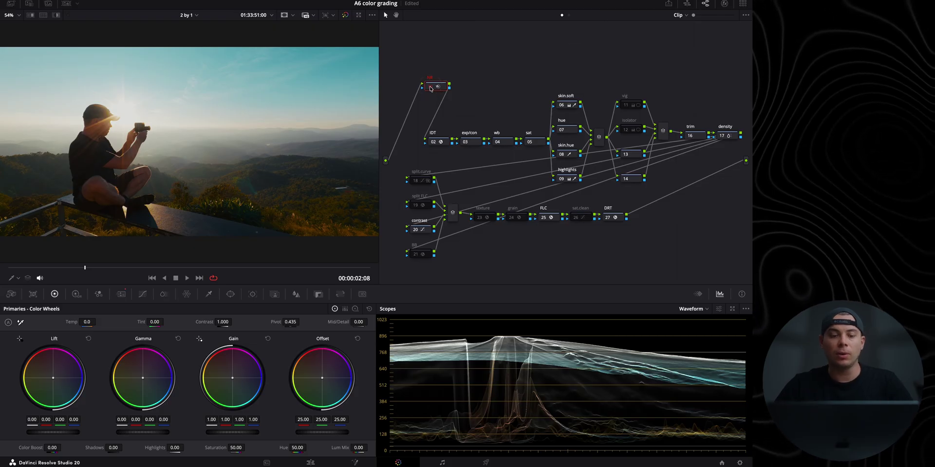
click(118, 291)
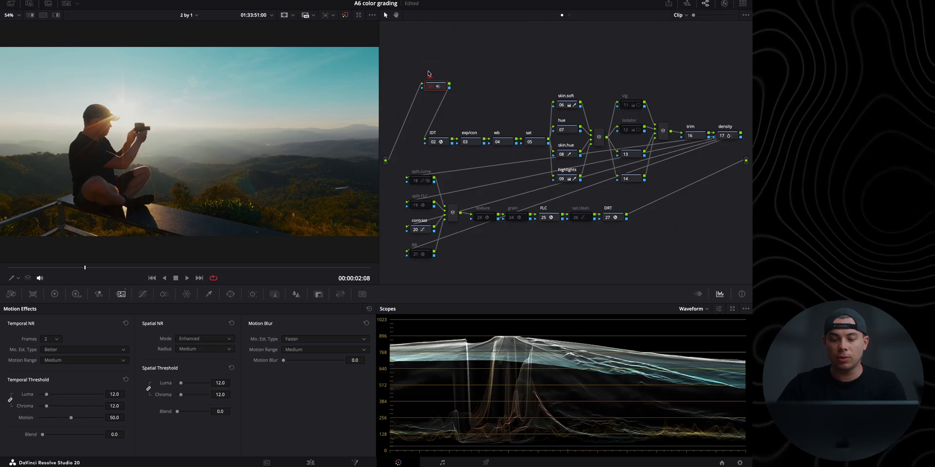
key(BackSpace)
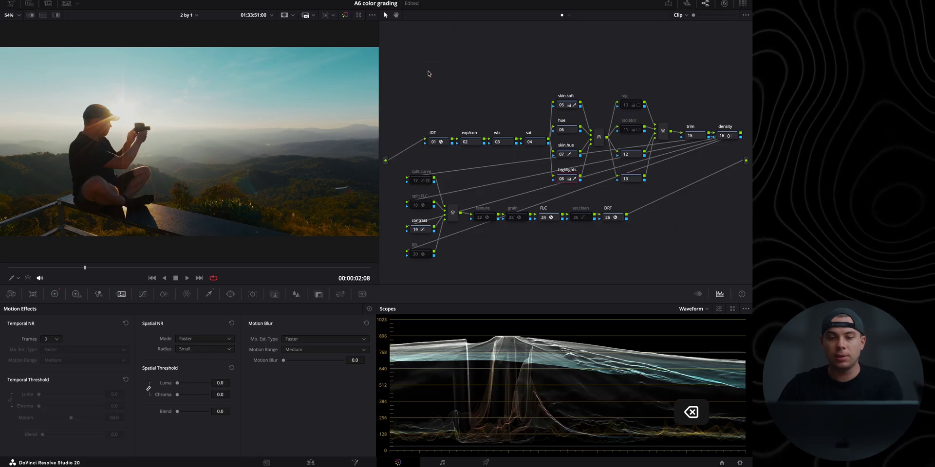
Step: Preview the grain node's effect on a close-up of the image and delete the grain node
drag(515, 218, 488, 93)
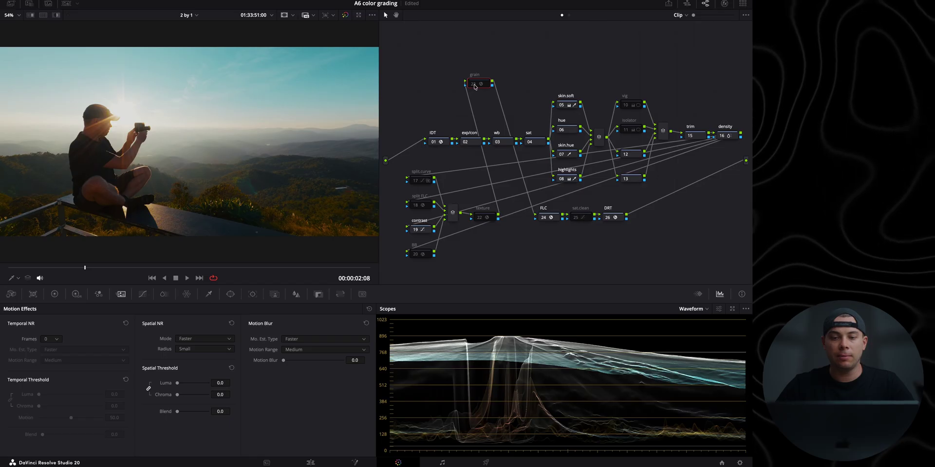
scroll(348, 89, up, 8)
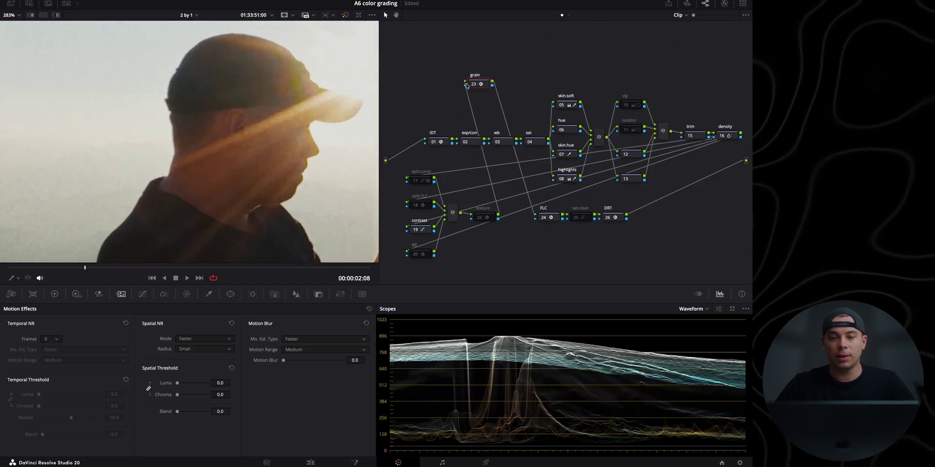
click(475, 85)
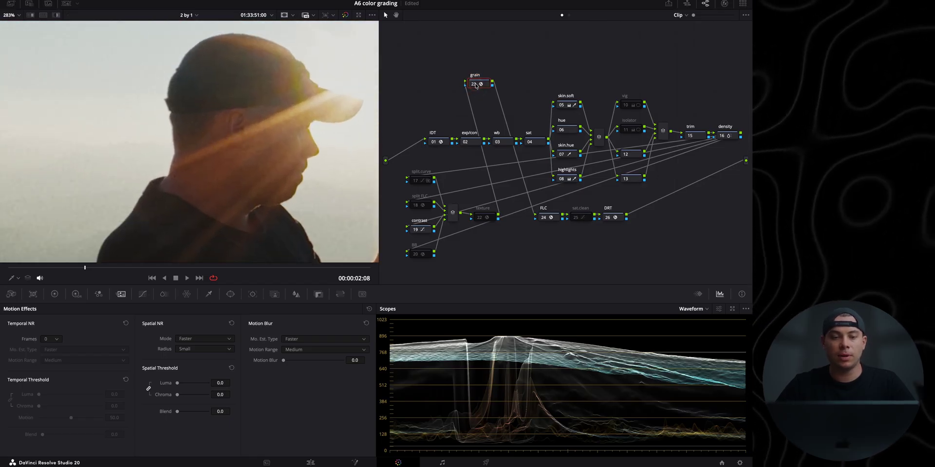
click(476, 85)
key(Delete)
key(z)
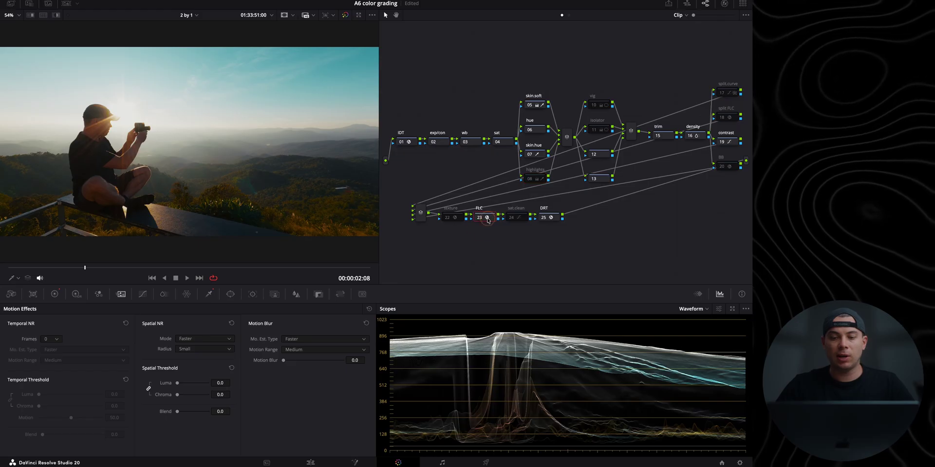
Step: Move the FLC node below its row, open its Film Look Creator settings and compare the image with the node off and on
drag(487, 221, 486, 236)
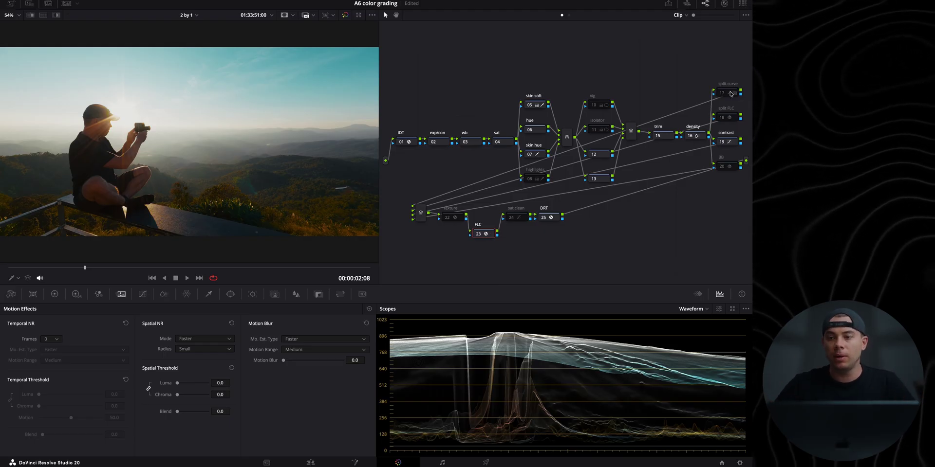
click(724, 4)
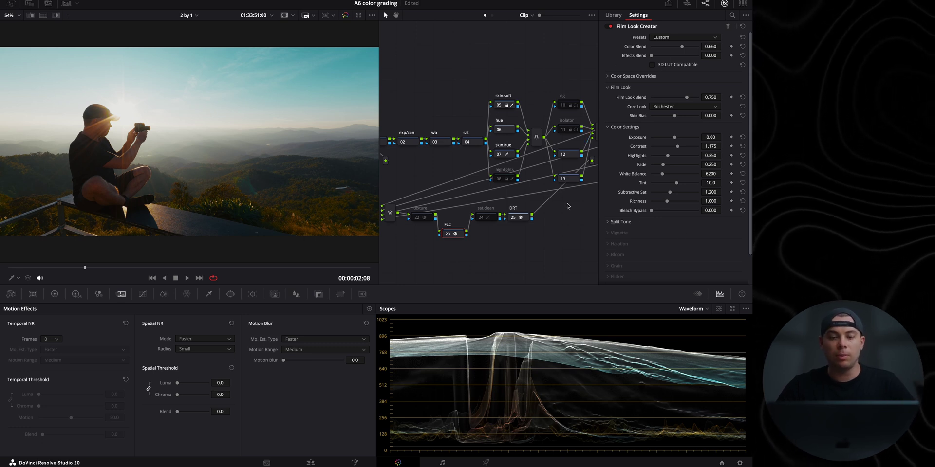
click(447, 235)
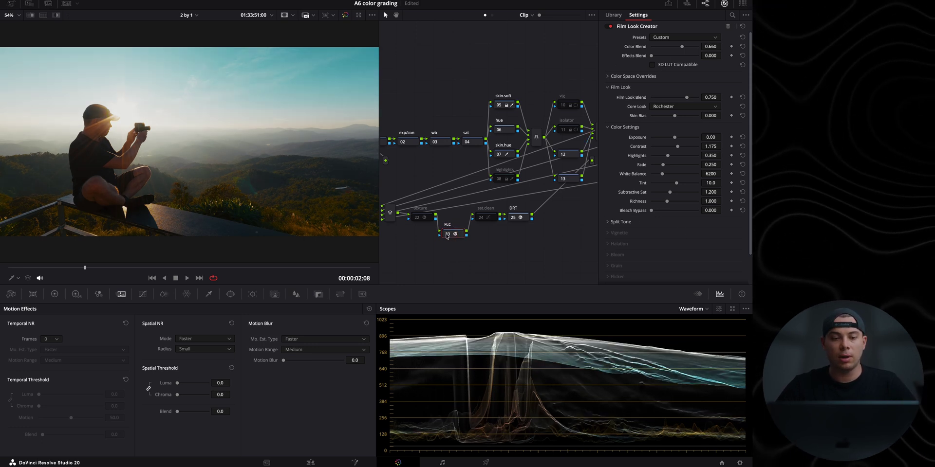
click(447, 236)
click(447, 236)
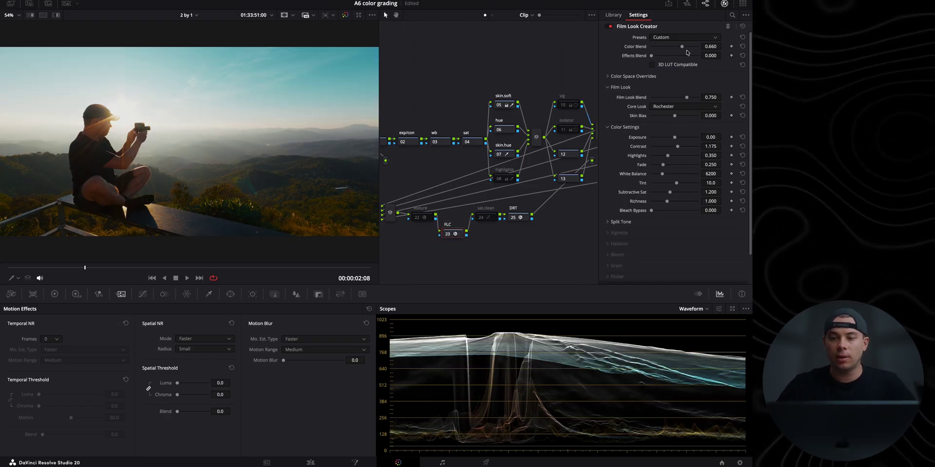
Step: Set the Film Look Creator's core look to Cinematic, Film Look Blend to about 0.535 and Color Blend to about 0.775
drag(662, 47, 692, 47)
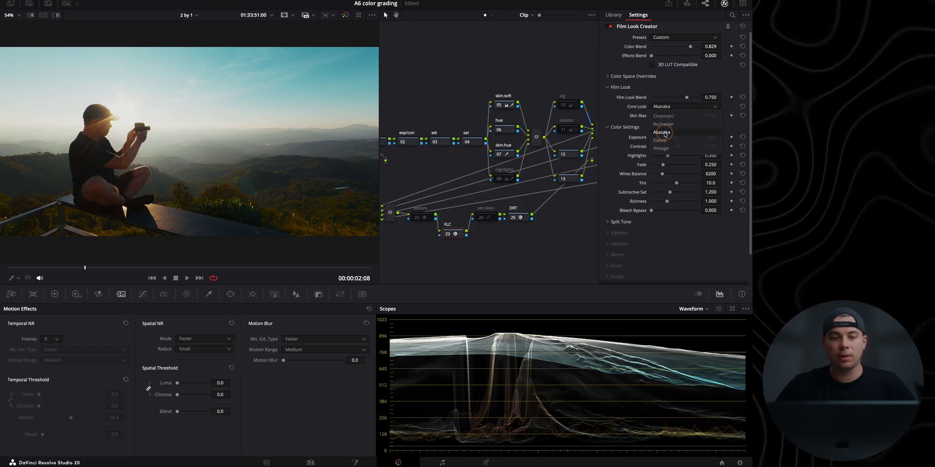
click(666, 140)
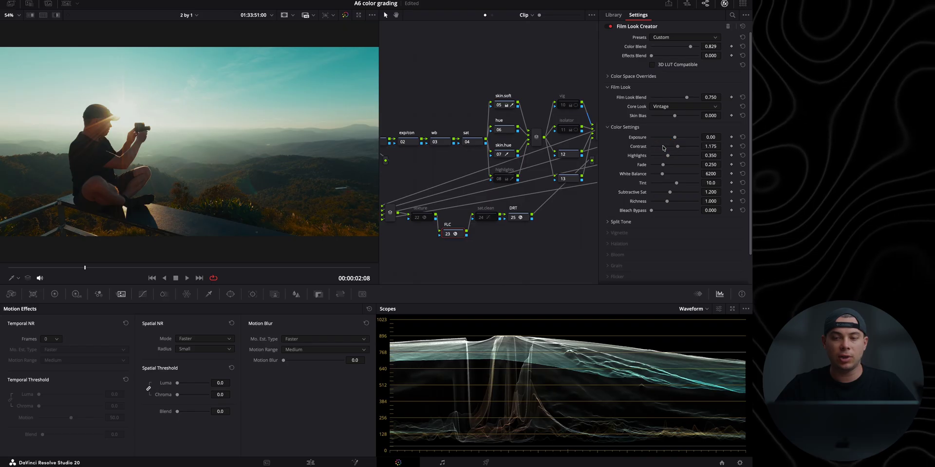
click(671, 116)
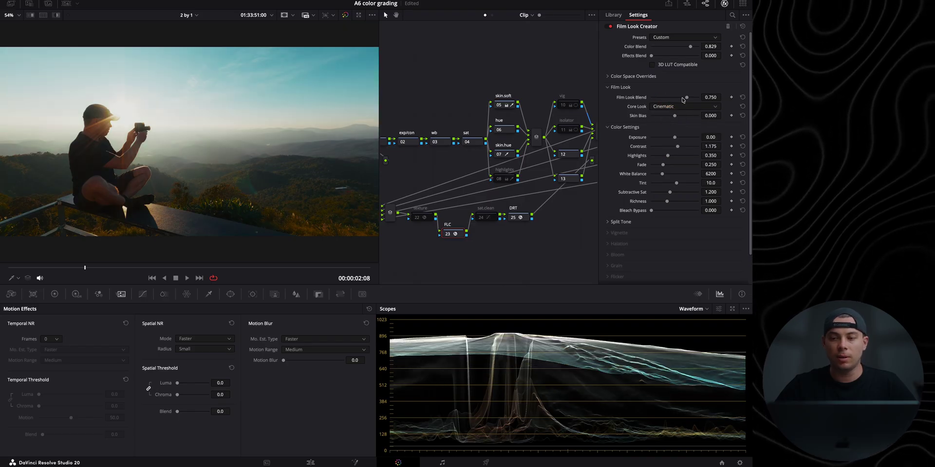
mouse_move(687, 98)
mouse_down()
mouse_move(651, 98)
mouse_move(676, 103)
mouse_up()
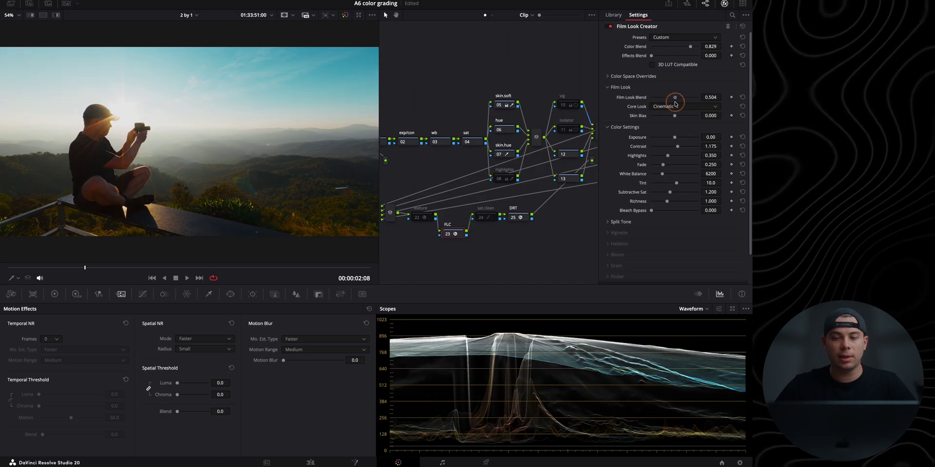
drag(690, 49, 686, 48)
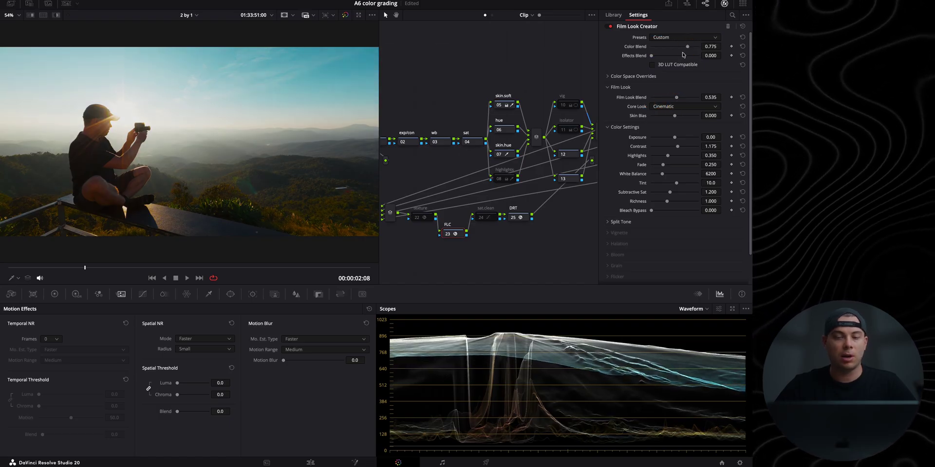
Step: Close the effect settings and compare the adjusted film look with the ungraded look by bypassing and re-enabling the FLC node
click(723, 4)
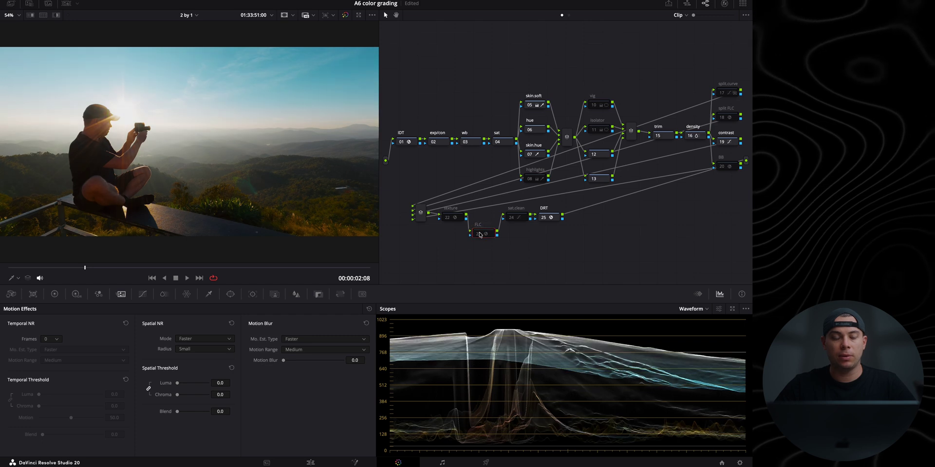
click(480, 235)
click(480, 235)
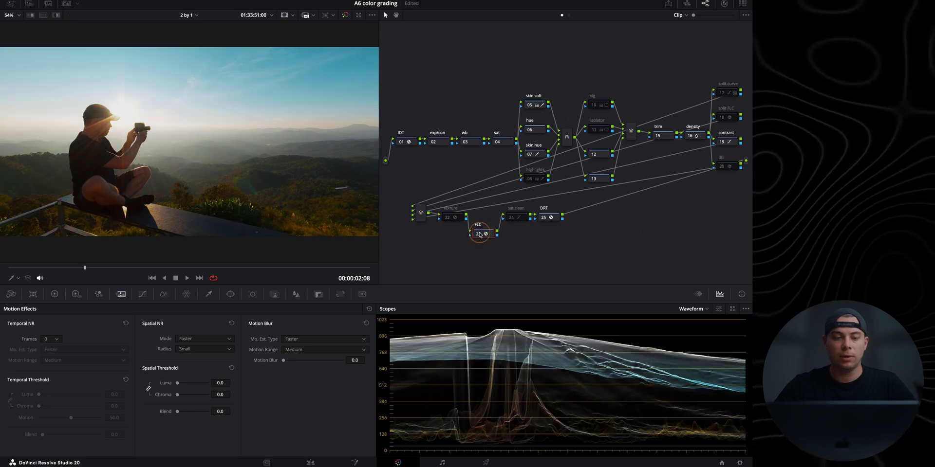
Step: Open the contrast node's custom curves, link all channels and reshape the curve by adjusting its shadow and highlight points
scroll(578, 87, right, 3)
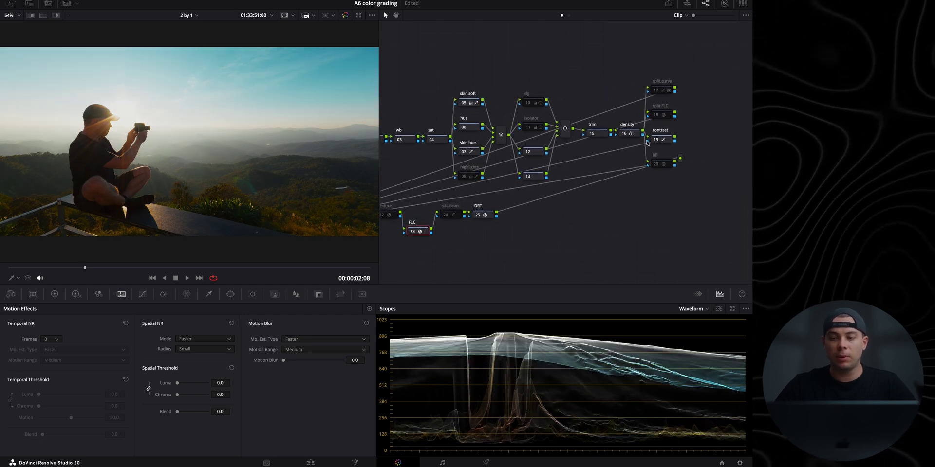
click(657, 140)
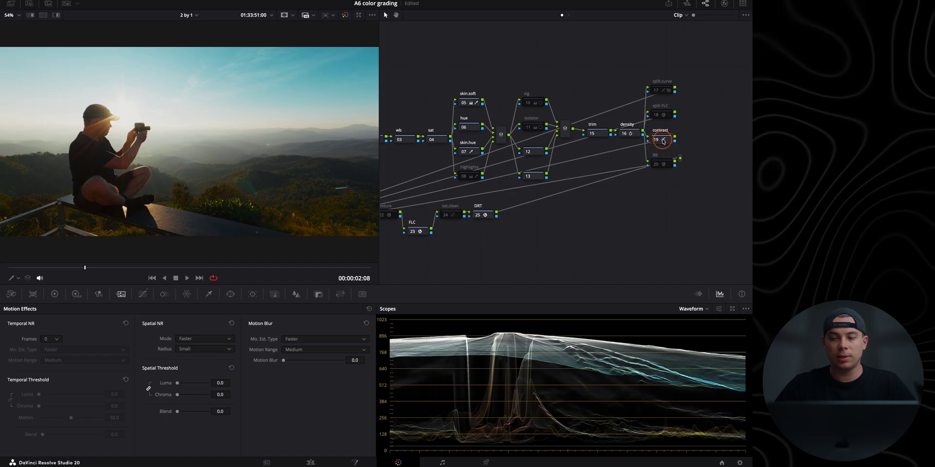
click(144, 294)
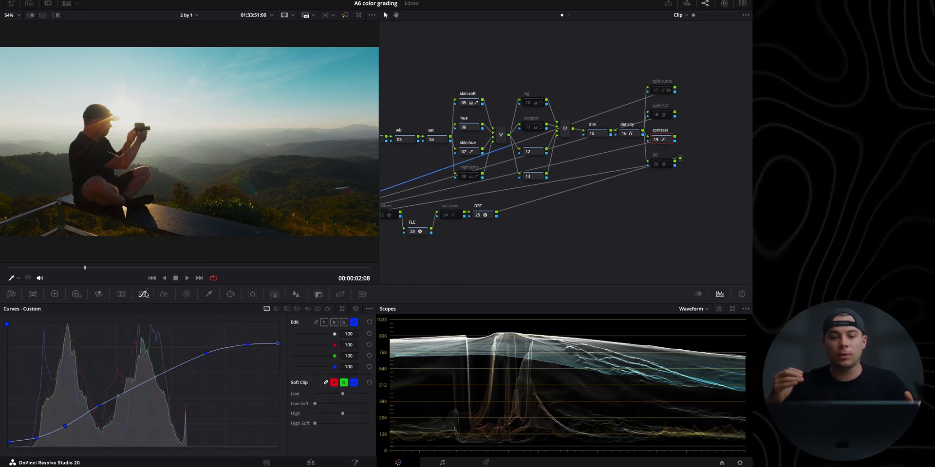
click(317, 323)
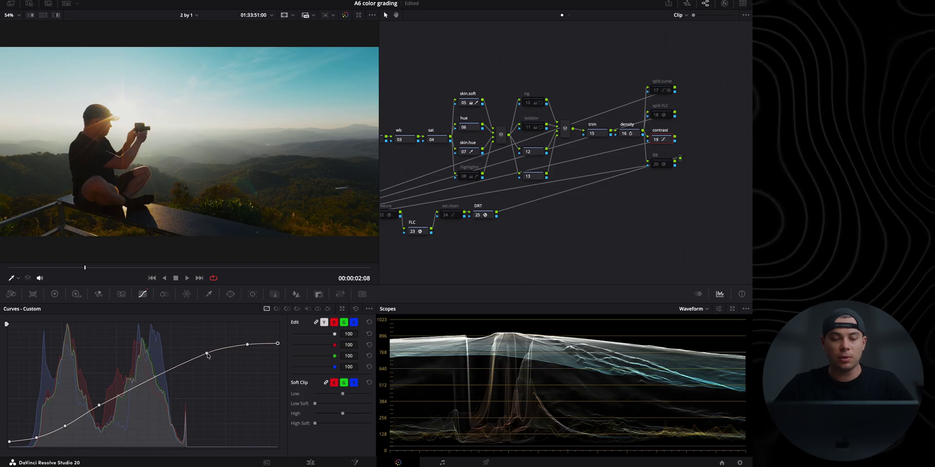
mouse_move(207, 356)
mouse_down()
mouse_move(208, 340)
mouse_move(211, 348)
mouse_up()
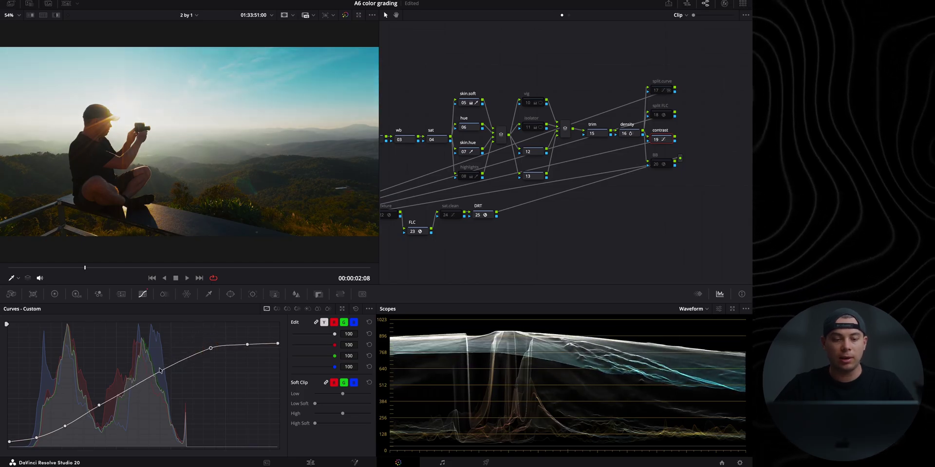
drag(42, 436, 63, 428)
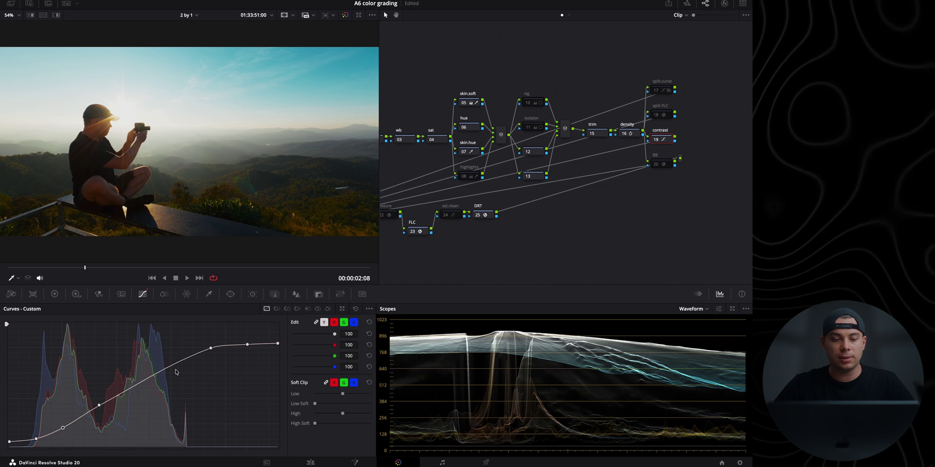
drag(211, 348, 243, 348)
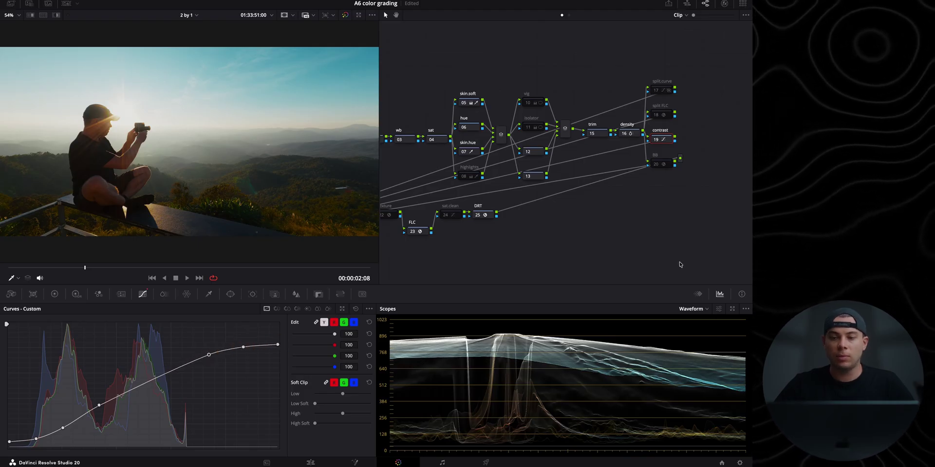
Step: Fine-tune the contrast curve's shadow point and compare the image with the contrast node off and on
click(655, 140)
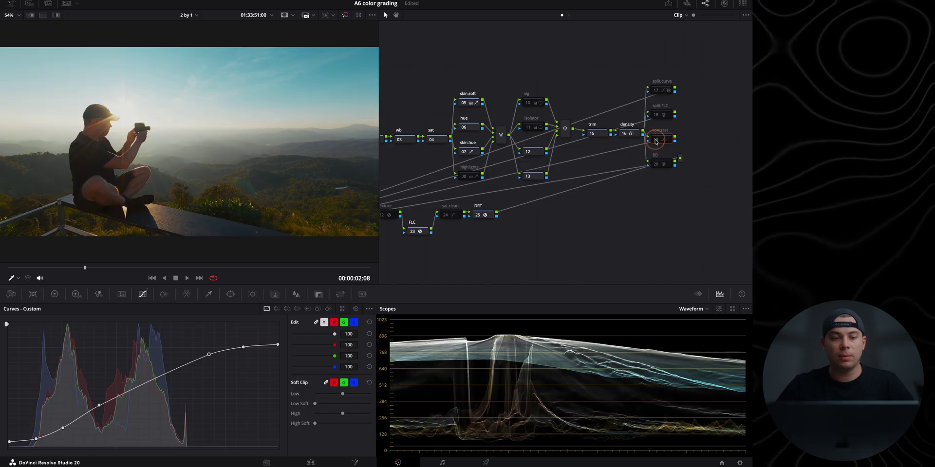
click(655, 140)
click(656, 140)
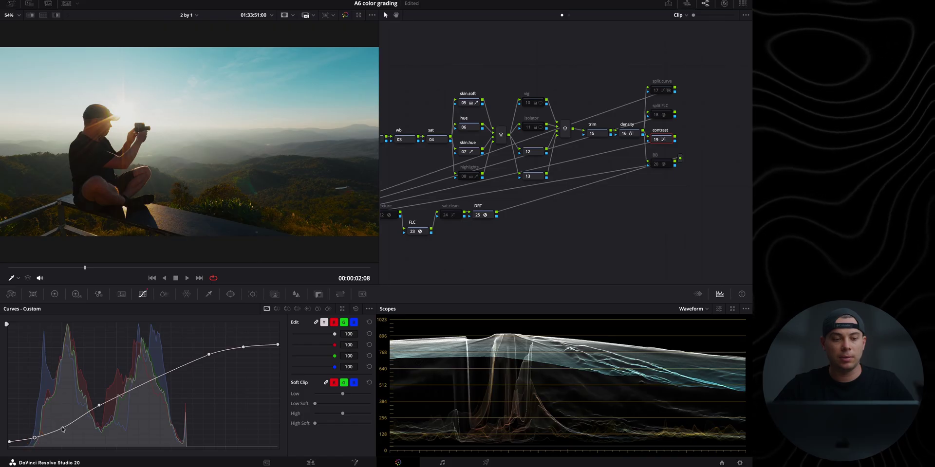
drag(63, 428, 61, 428)
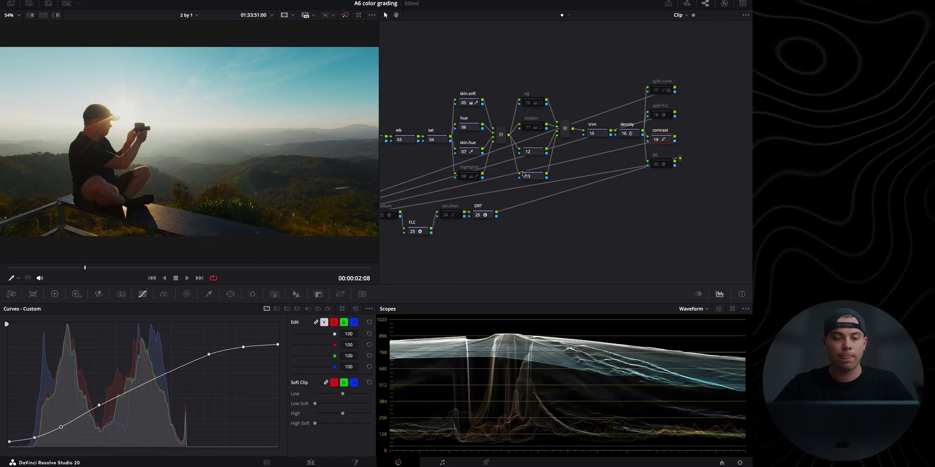
click(655, 140)
click(656, 140)
click(656, 140)
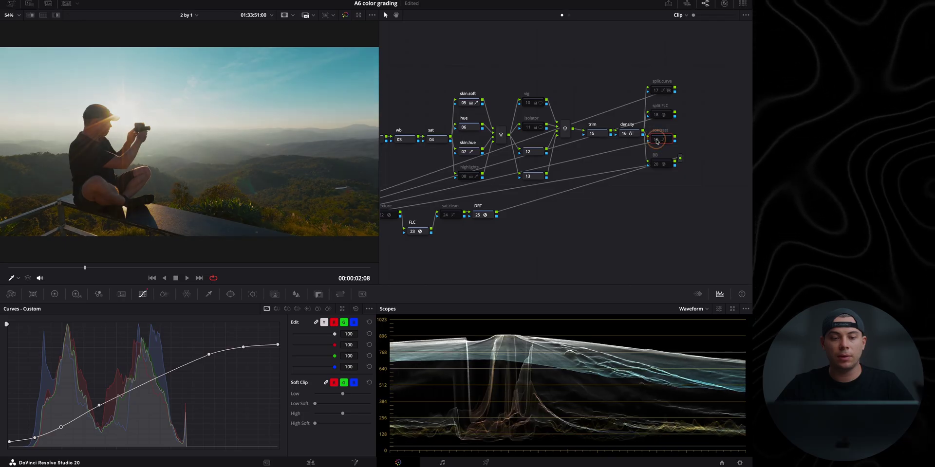
click(656, 139)
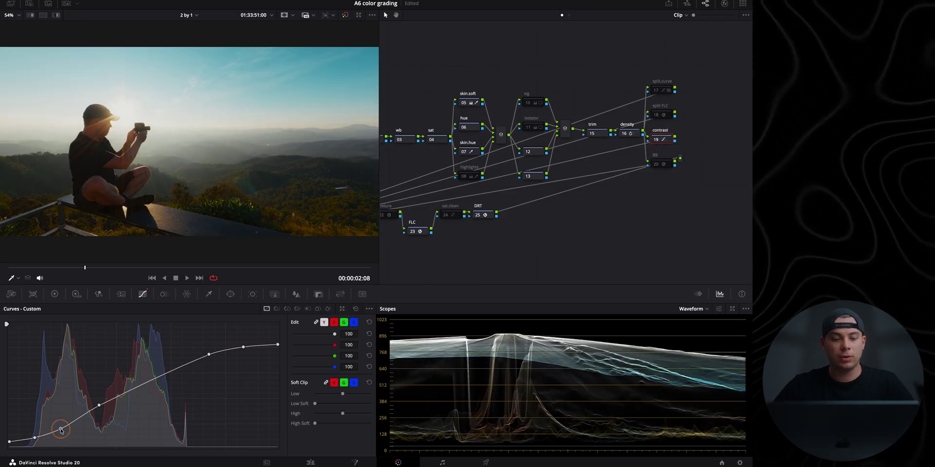
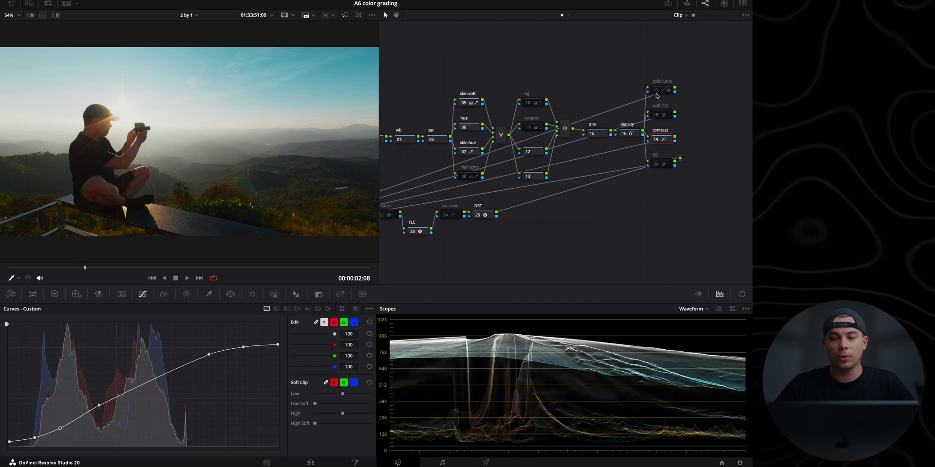
Step: Enable the split.curve node, enlarge its custom curves and unlink the luminance and color channels
click(660, 93)
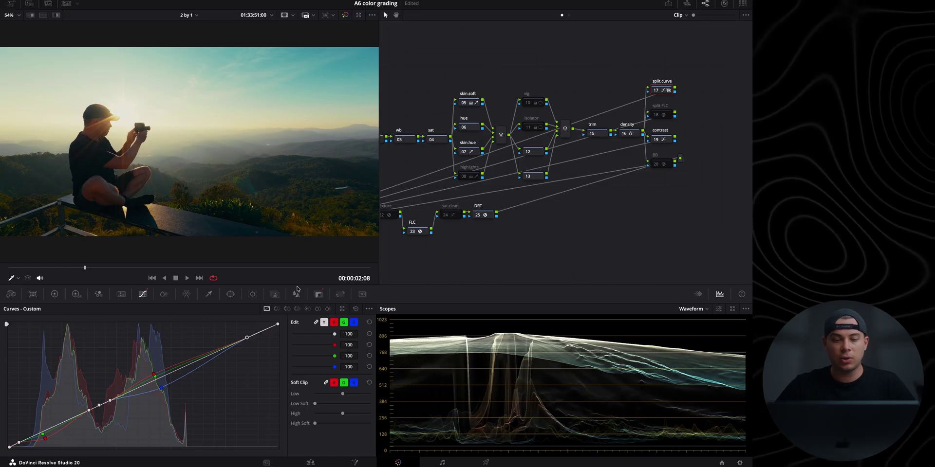
click(343, 309)
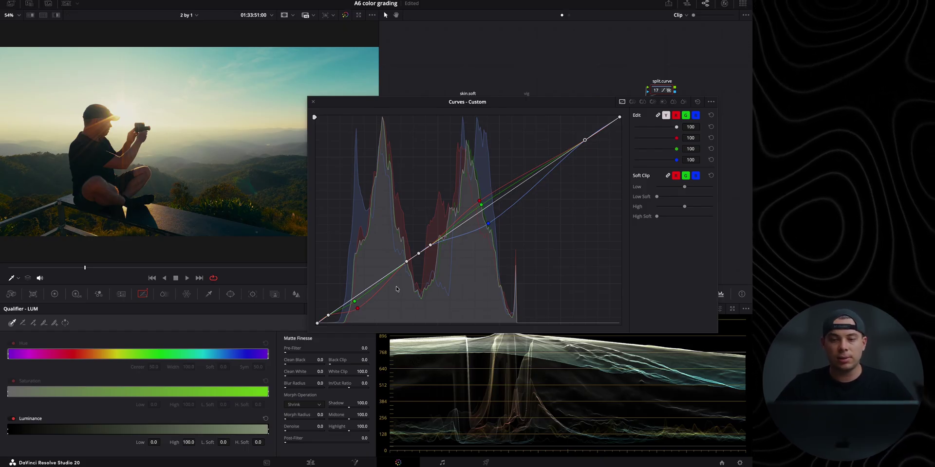
click(658, 116)
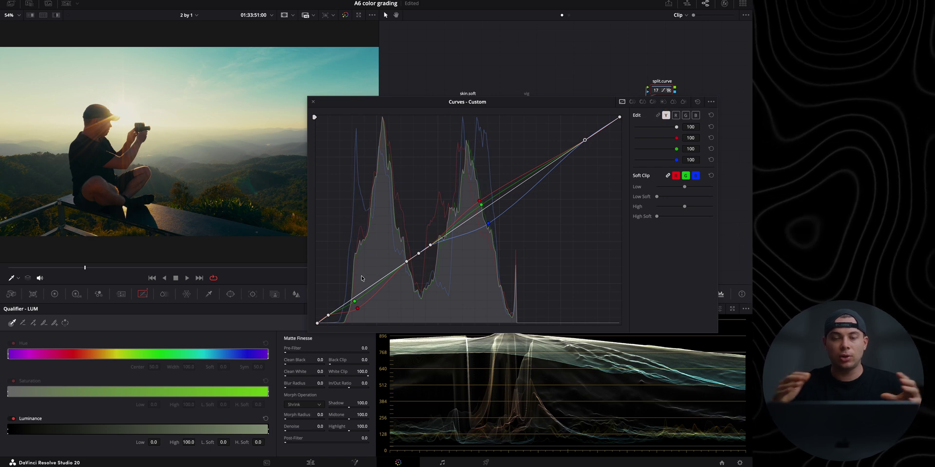
Step: Shift the red and green shadow points slightly and add a shadow control point on the blue curve
mouse_move(357, 308)
mouse_down()
mouse_move(365, 308)
mouse_move(359, 302)
mouse_up()
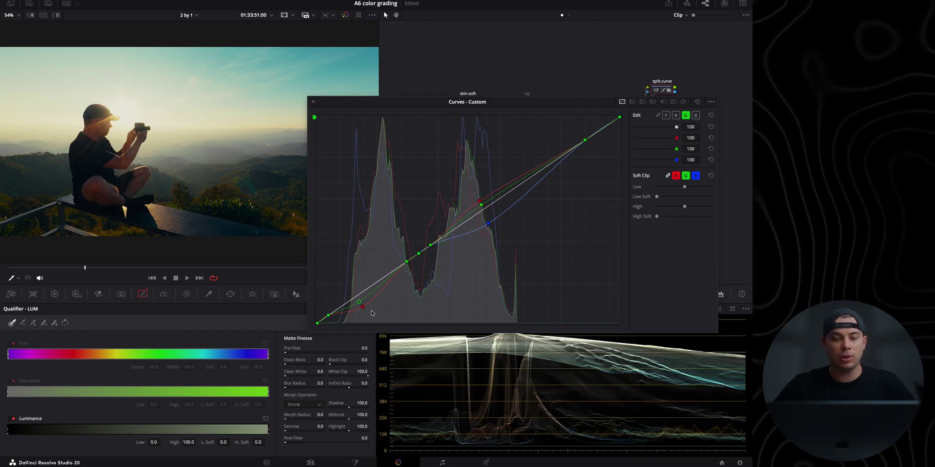
click(696, 116)
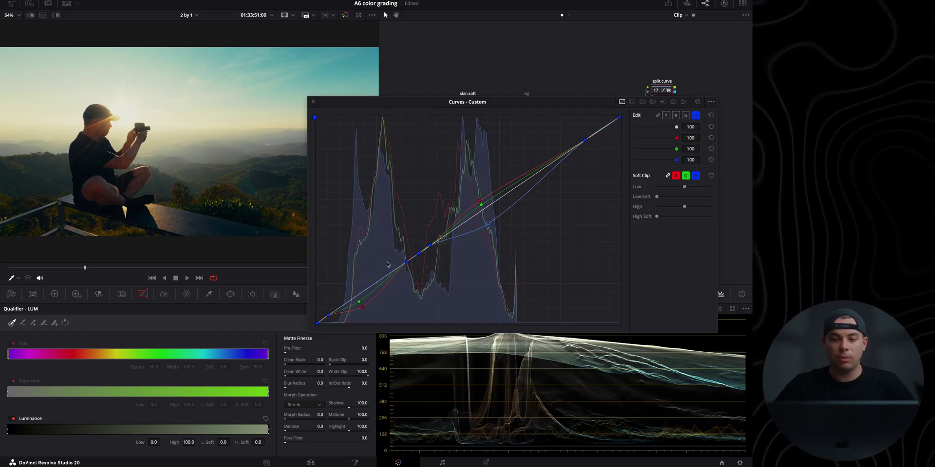
drag(349, 292, 356, 300)
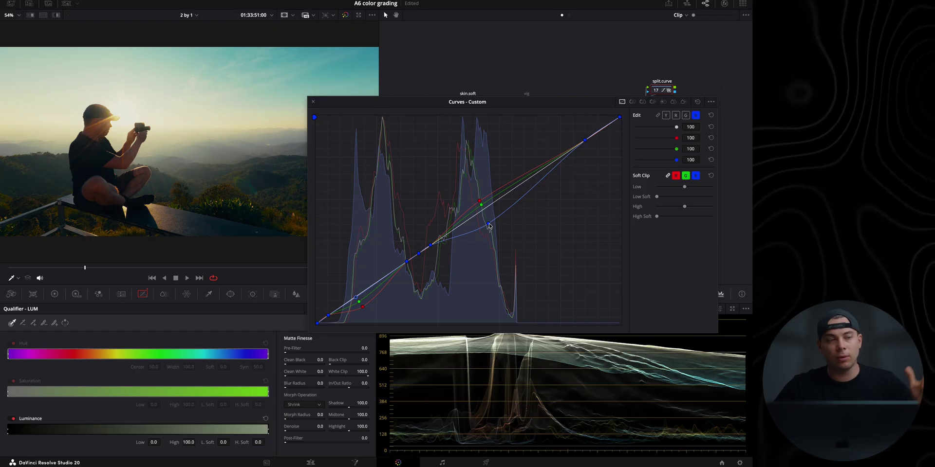
Step: Pull the blue curve further down in the highlights, raise the red and green highlight points and close the enlarged curves
drag(489, 226, 516, 222)
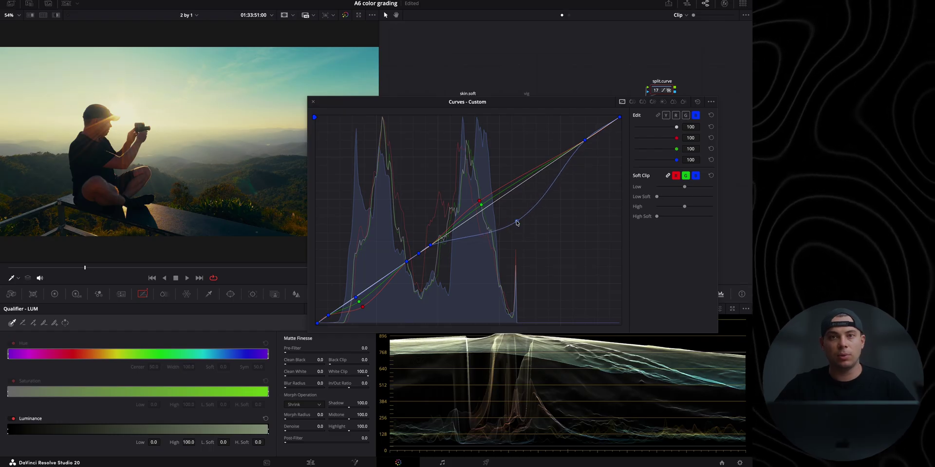
mouse_move(480, 201)
mouse_down()
mouse_move(491, 198)
mouse_move(486, 186)
mouse_move(494, 195)
mouse_up()
click(495, 200)
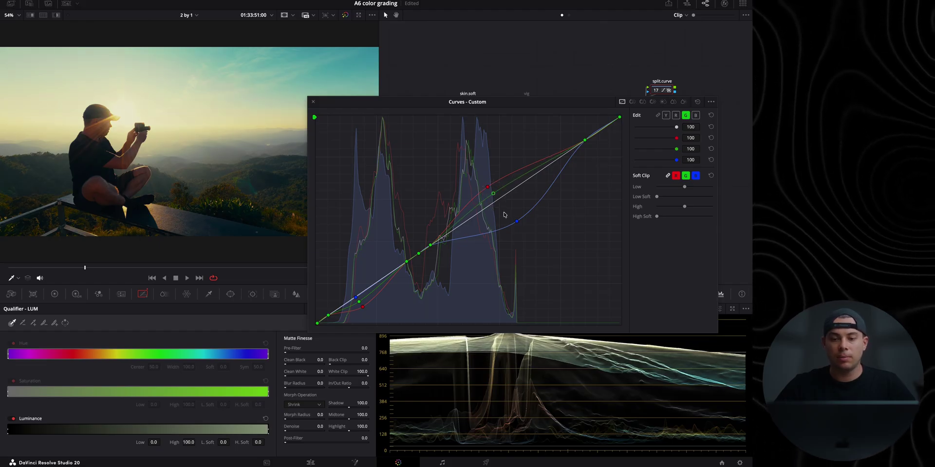
click(313, 101)
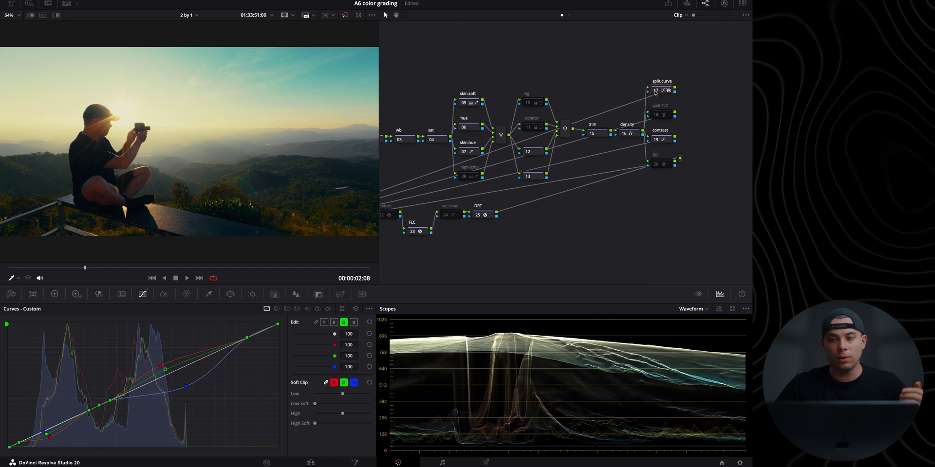
Step: Set the split.curve node's key output gain to 0.275 and compare the image with the node off and on
click(318, 294)
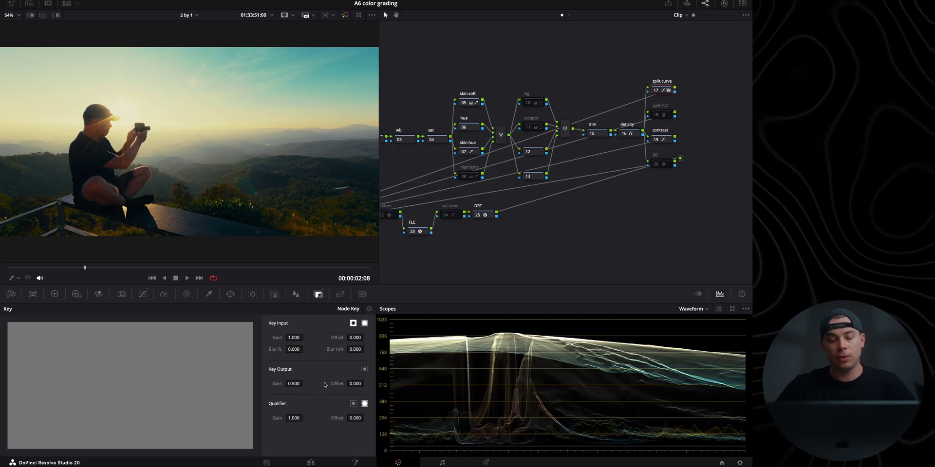
drag(294, 385, 213, 395)
click(298, 383)
click(656, 92)
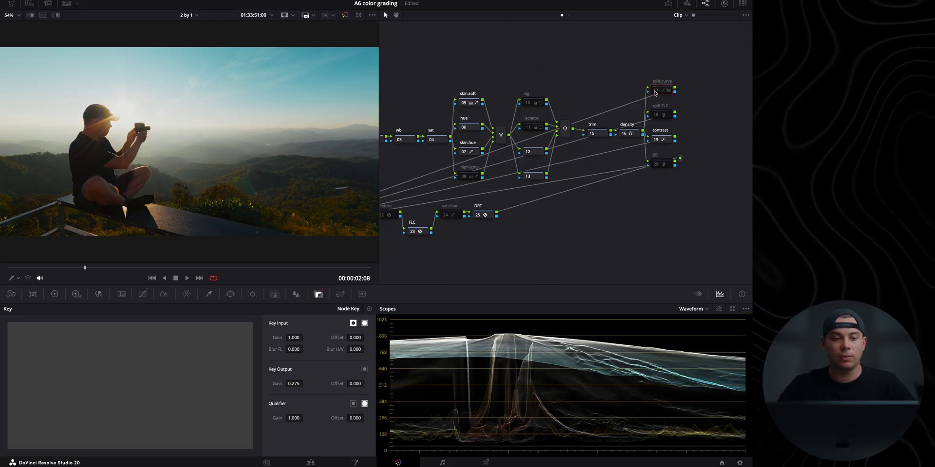
click(656, 92)
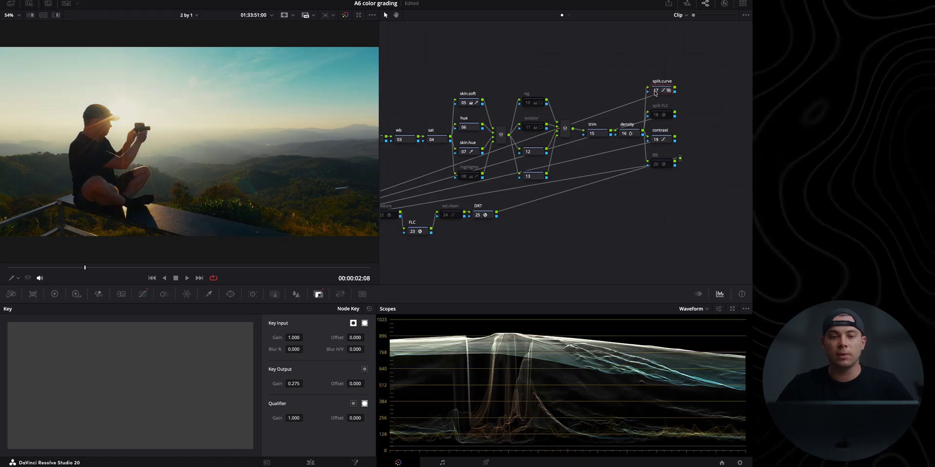
Step: Enable the split FLC node, disable the split.curve node and open the Split Tone effect settings
click(663, 116)
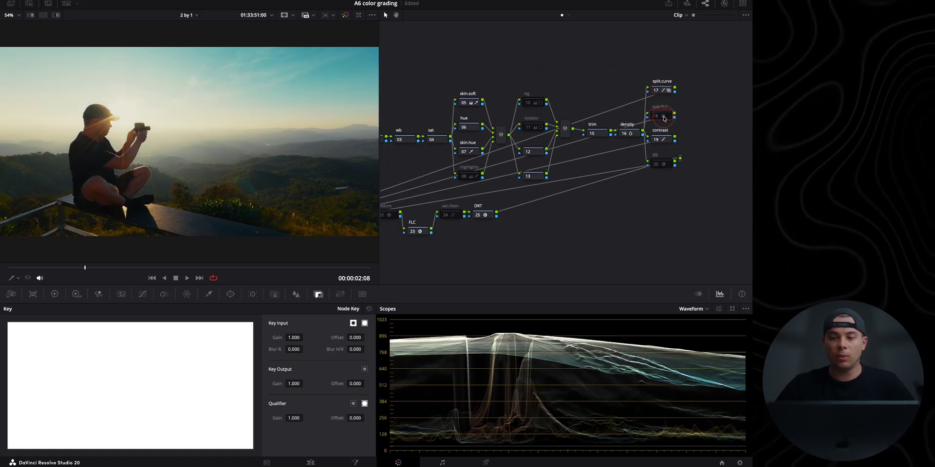
click(656, 117)
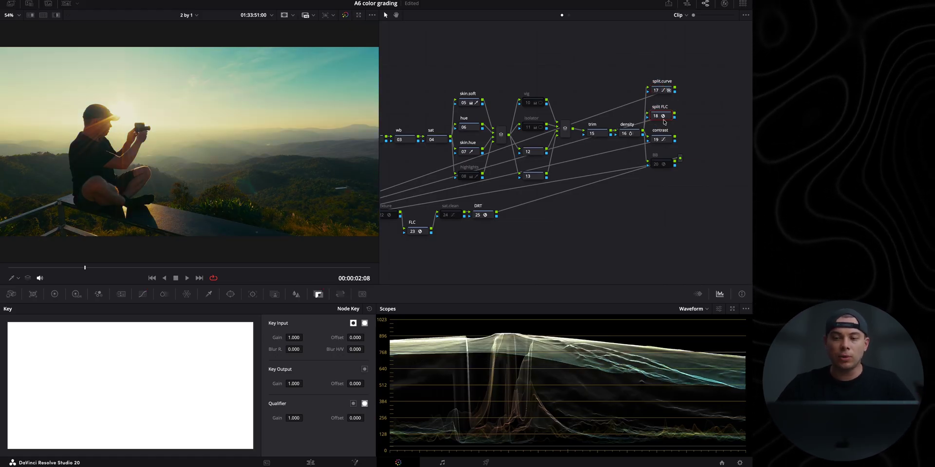
click(657, 91)
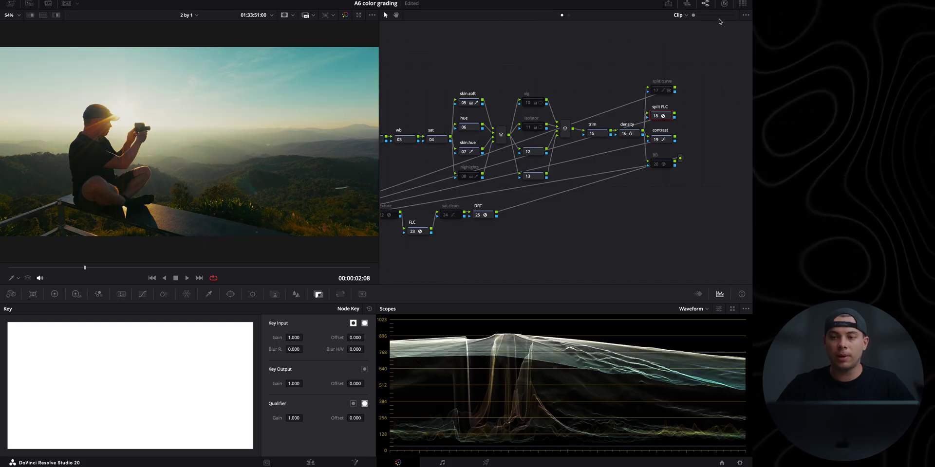
click(724, 4)
scroll(495, 85, right, 10)
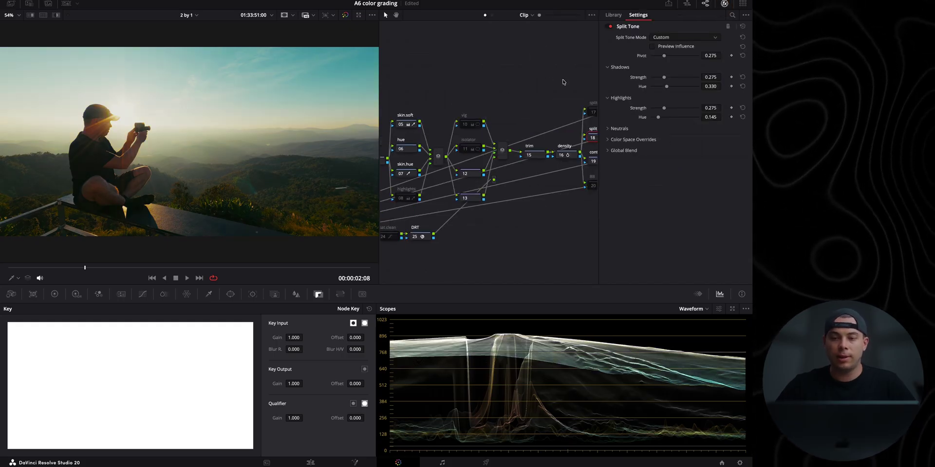
scroll(531, 73, up, 1)
Step: Set Split Tone pivot and both strengths to 1.000, shadow hue to 0.209, highlight hue to 0.116 and global blend to 0.271
drag(663, 78, 729, 73)
drag(667, 88, 659, 120)
drag(665, 57, 700, 58)
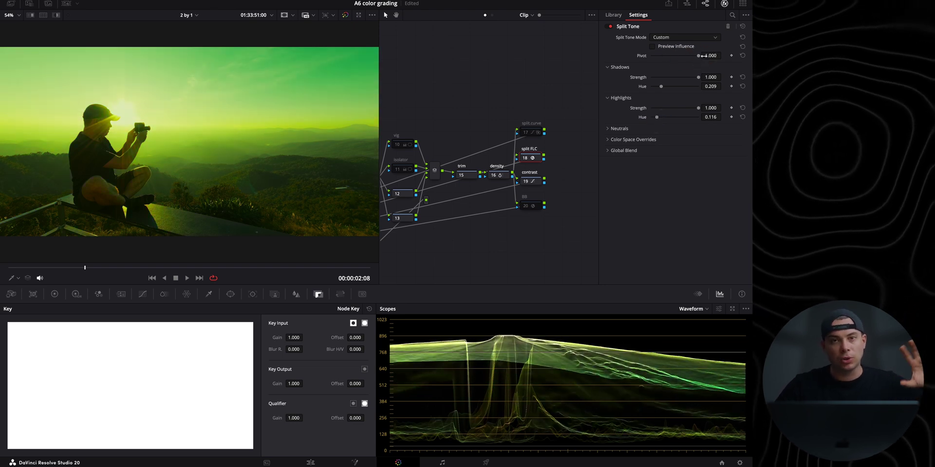
drag(700, 162, 664, 160)
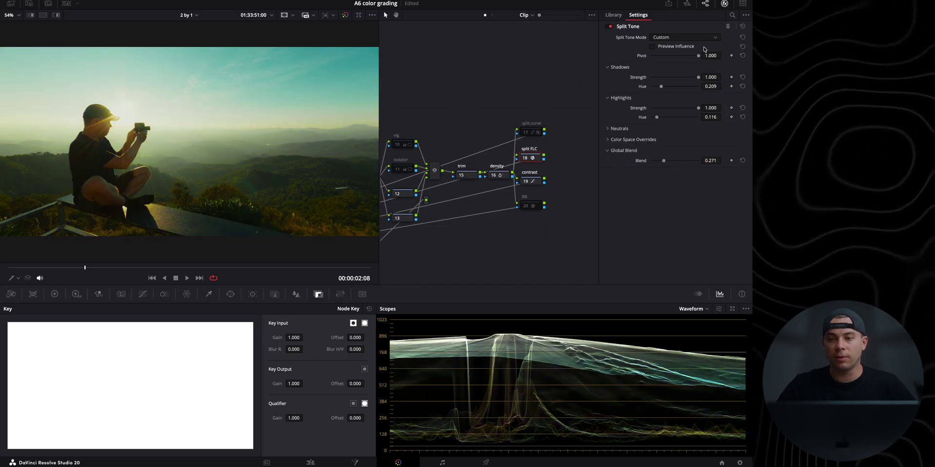
Step: Close the effect settings, disable the split FLC node, re-enable the split.curve node and show its custom curves
click(724, 4)
key(ctrl+d)
click(726, 92)
key(ctrl+d)
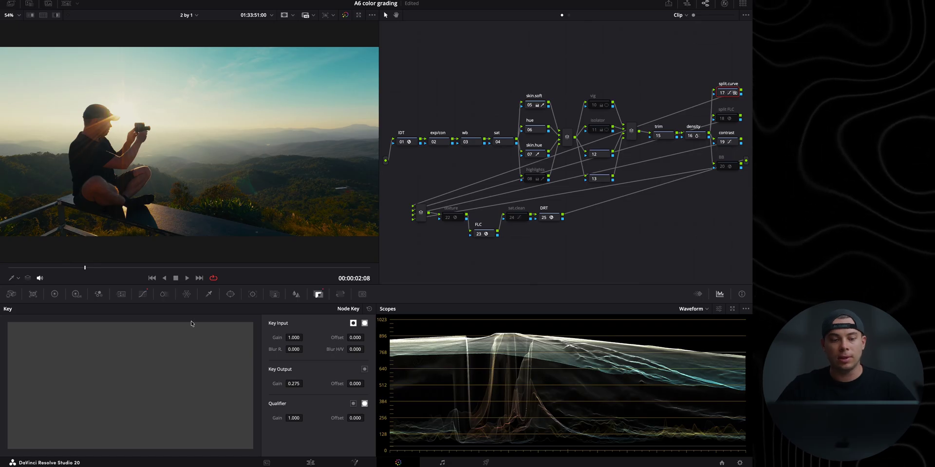
click(145, 297)
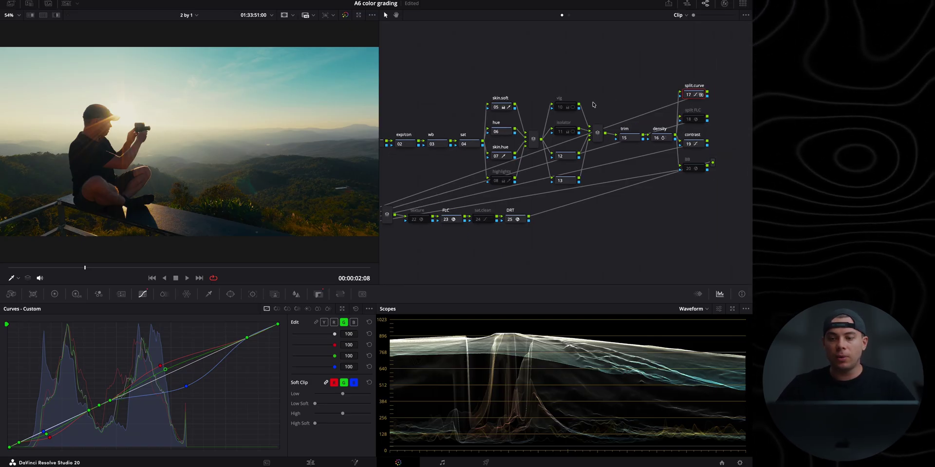
Step: Select the BB node, enable it and open its Film Look Creator settings
click(694, 169)
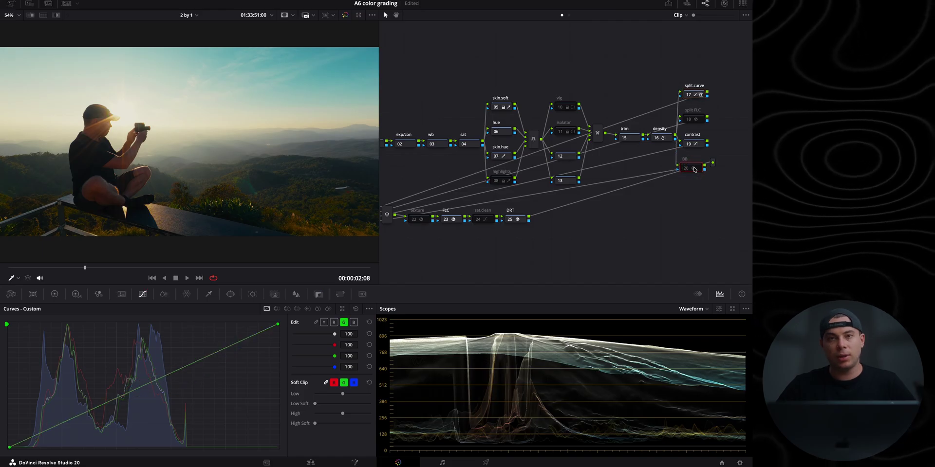
click(686, 169)
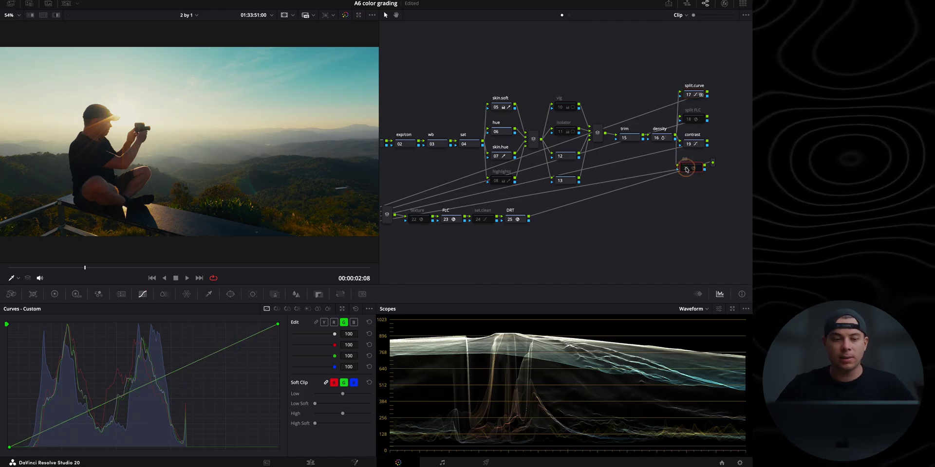
click(724, 3)
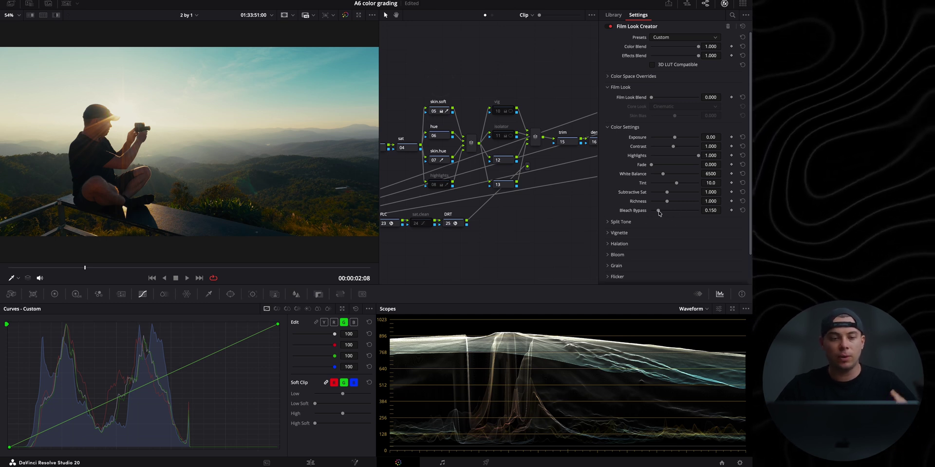
Step: Set the BB node's Bleach Bypass to 0.325, close the effect settings and compare the image with the node off and on
drag(658, 211, 694, 213)
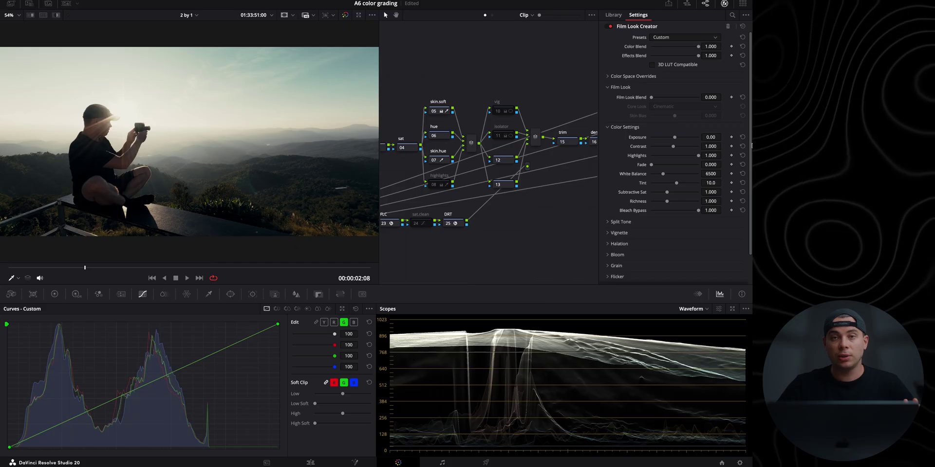
drag(699, 213, 669, 217)
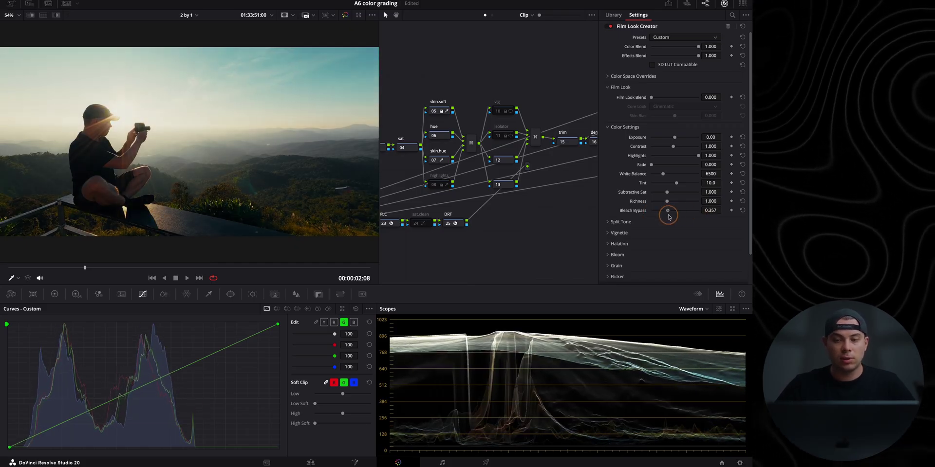
text(0.325)
key(Return)
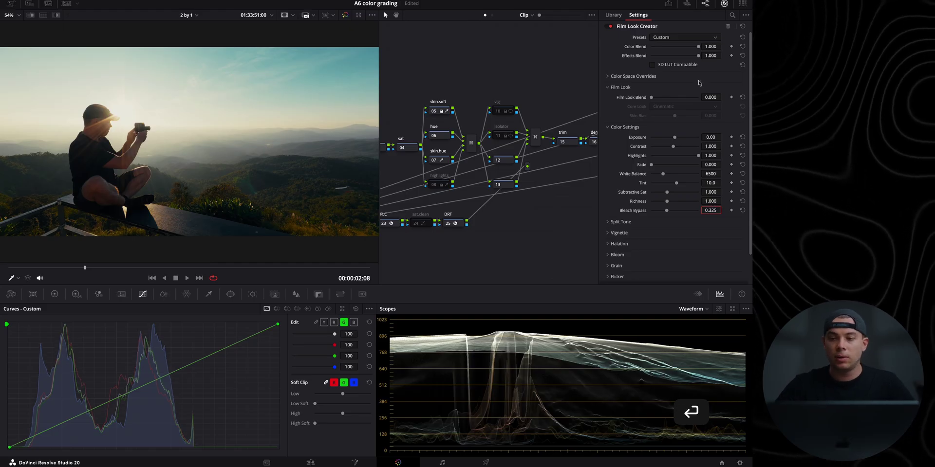
click(725, 4)
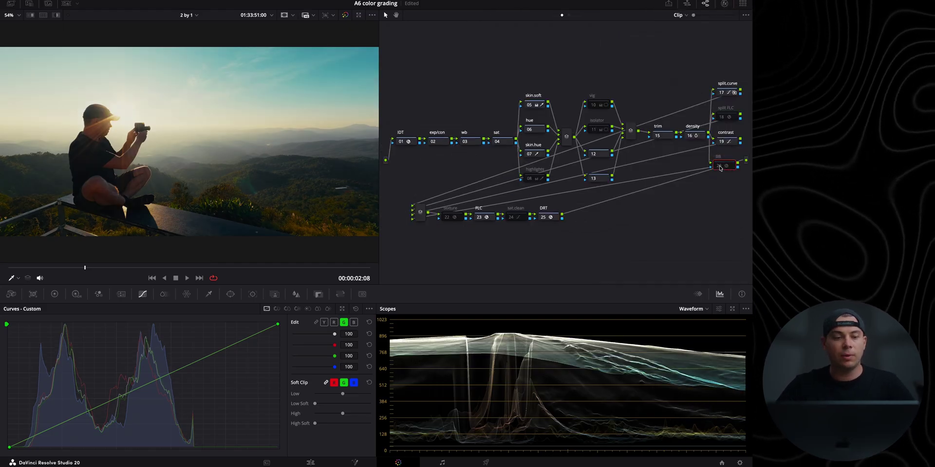
click(720, 168)
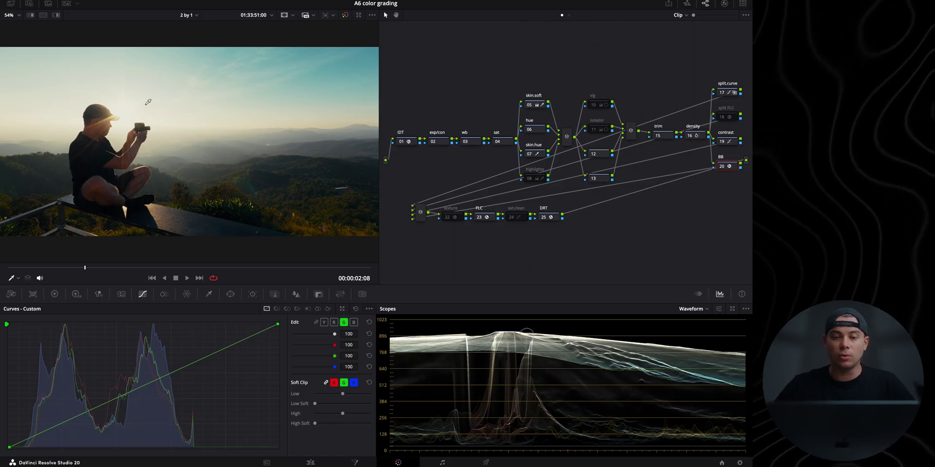
Step: Lower the exp/con node's Global exposure to -0.15 with the HDR color wheels
click(442, 144)
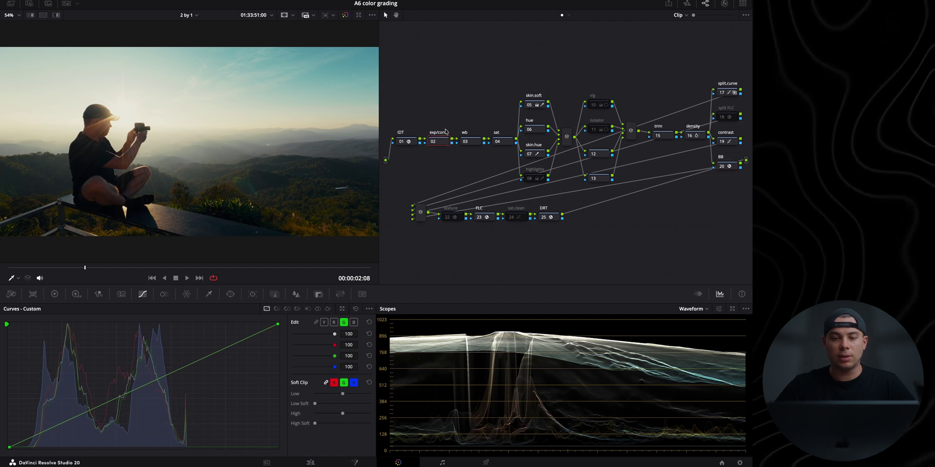
click(76, 294)
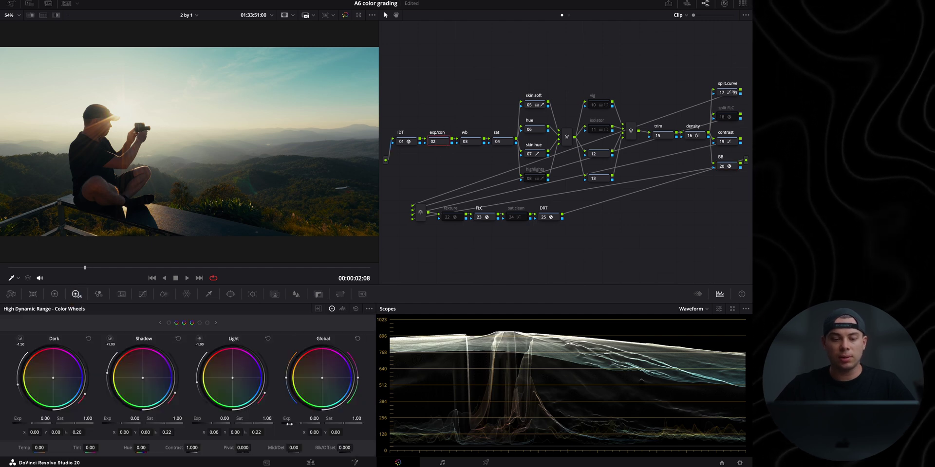
mouse_move(287, 419)
mouse_down()
mouse_move(272, 421)
mouse_move(289, 424)
mouse_up()
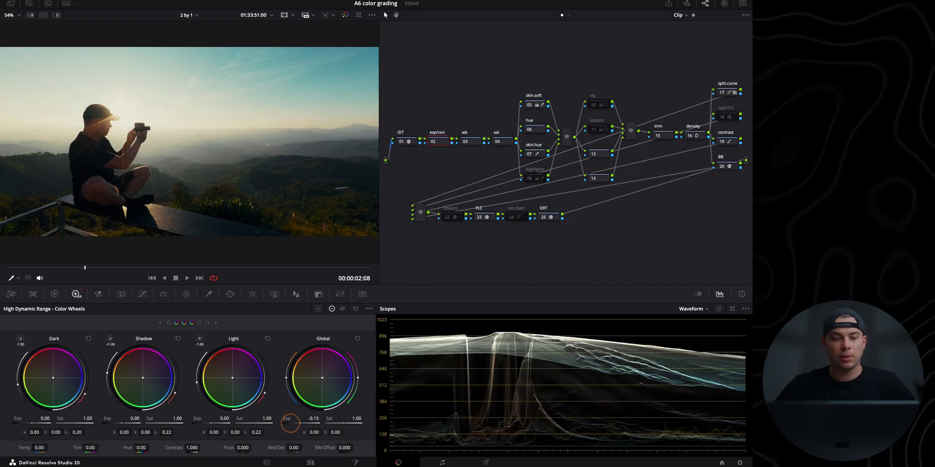
Step: Warm the wb node's Gain color to red 1.03, green 0.99 and blue 0.93, and compare the node off and on
click(467, 141)
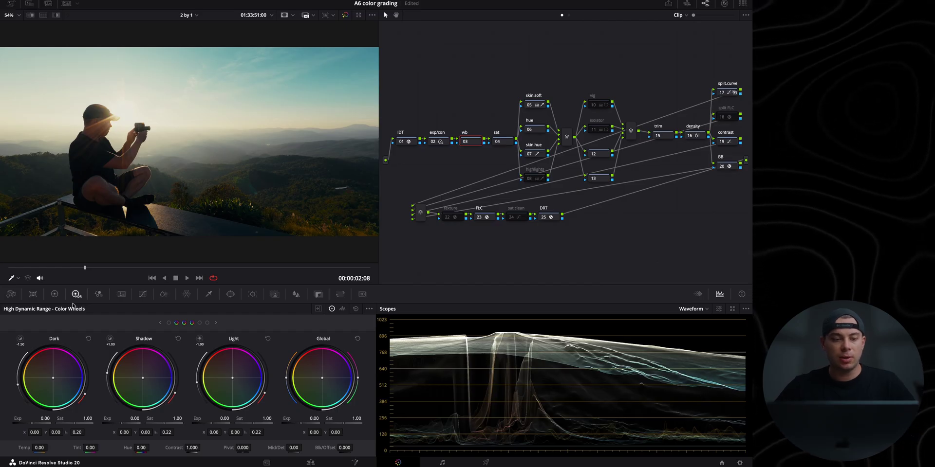
click(55, 294)
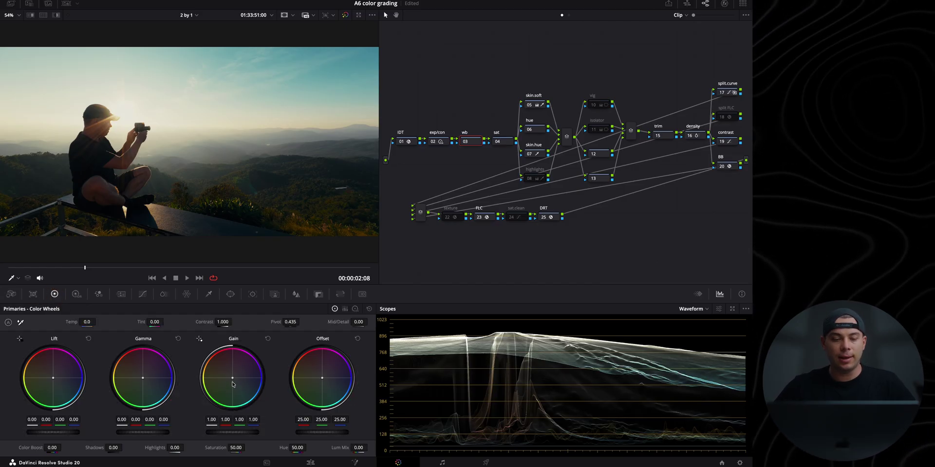
mouse_move(233, 380)
mouse_down()
mouse_move(240, 408)
mouse_move(198, 351)
mouse_move(230, 380)
mouse_up()
click(267, 339)
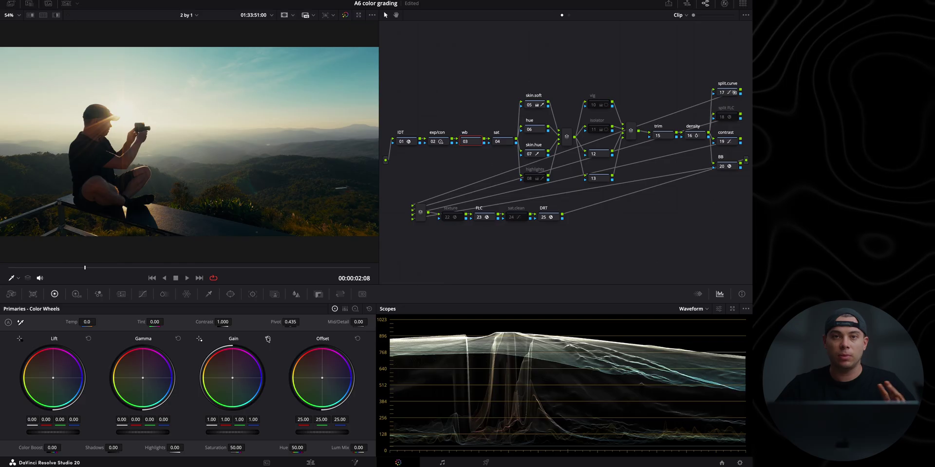
drag(239, 381, 219, 377)
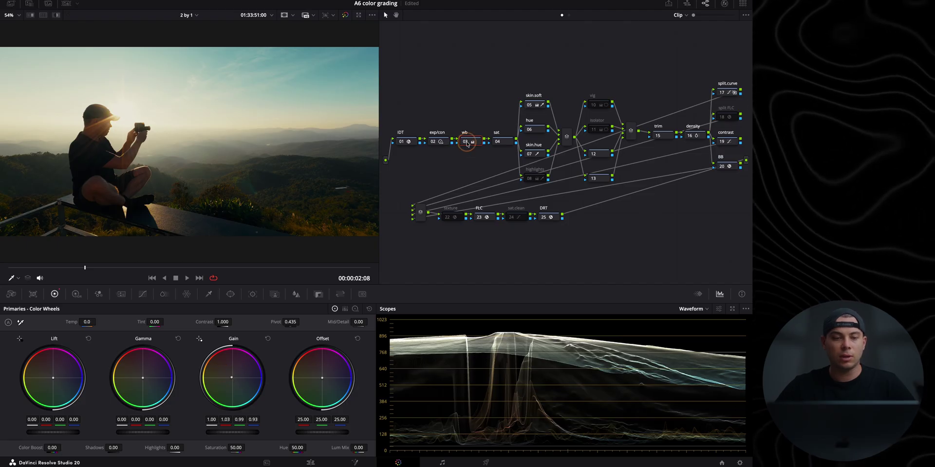
key(ctrl+d)
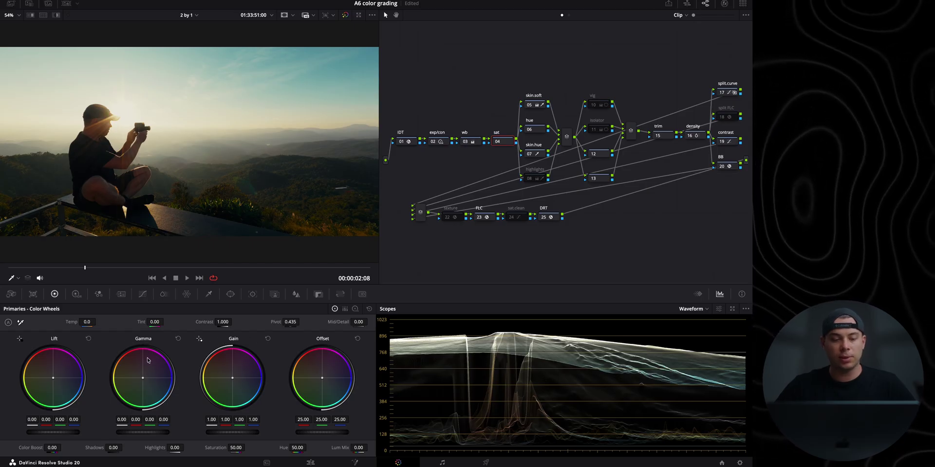
Step: Set the sat node's Gamma to 0.05 and Gain to 0.78, and compare the image with the node off and on
drag(137, 436, 205, 431)
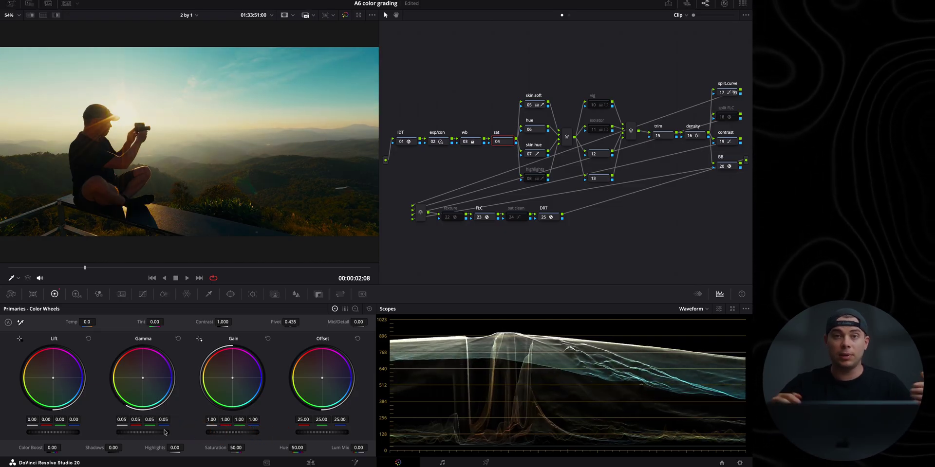
mouse_move(164, 433)
mouse_down()
mouse_move(135, 433)
mouse_move(150, 431)
mouse_up()
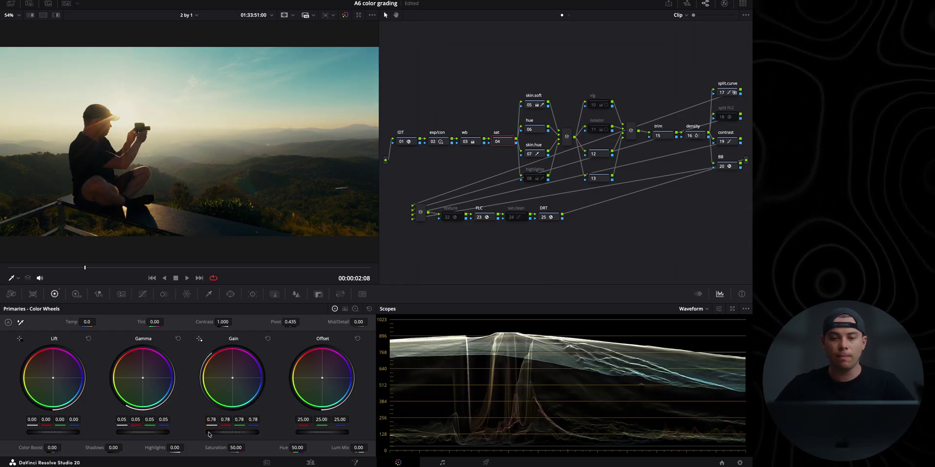
click(497, 143)
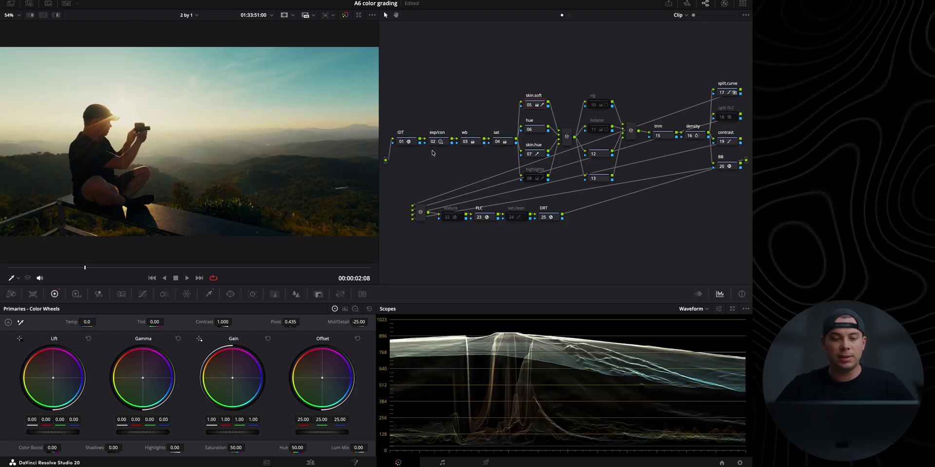
Step: Highlight the skin.soft node's selection, examine its HSL qualifier and turn the highlight off
key(shift+h)
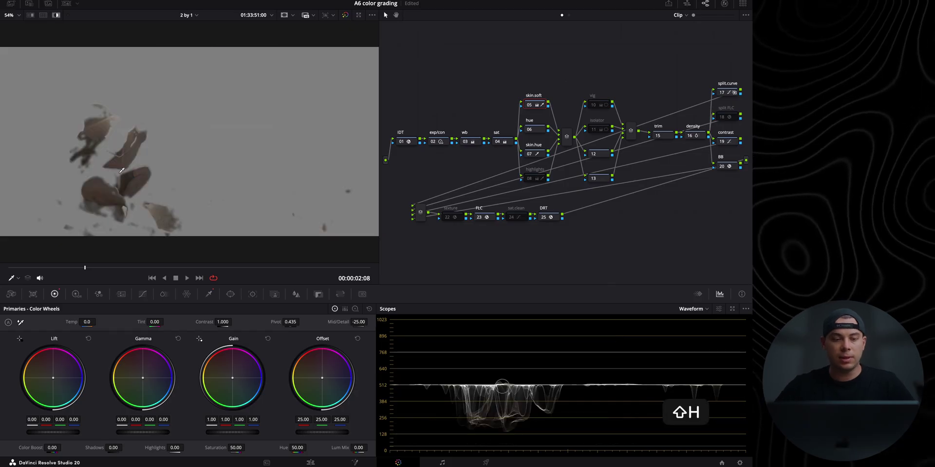
click(209, 294)
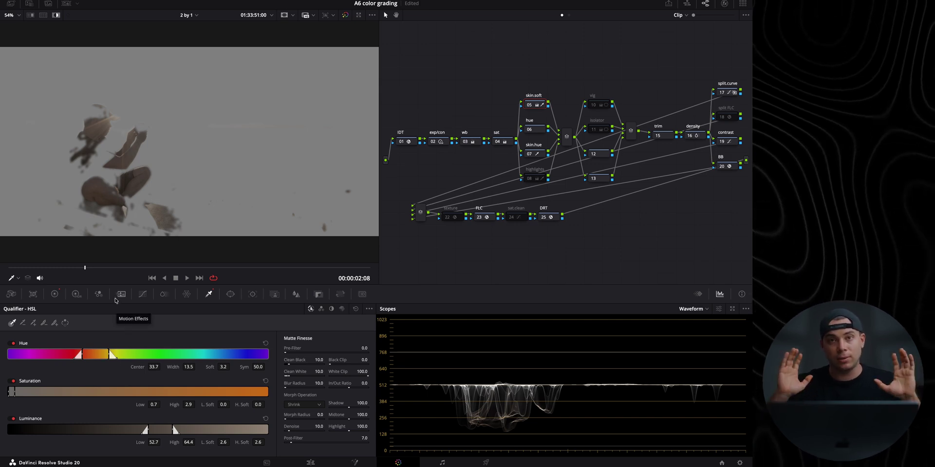
key(shift+h)
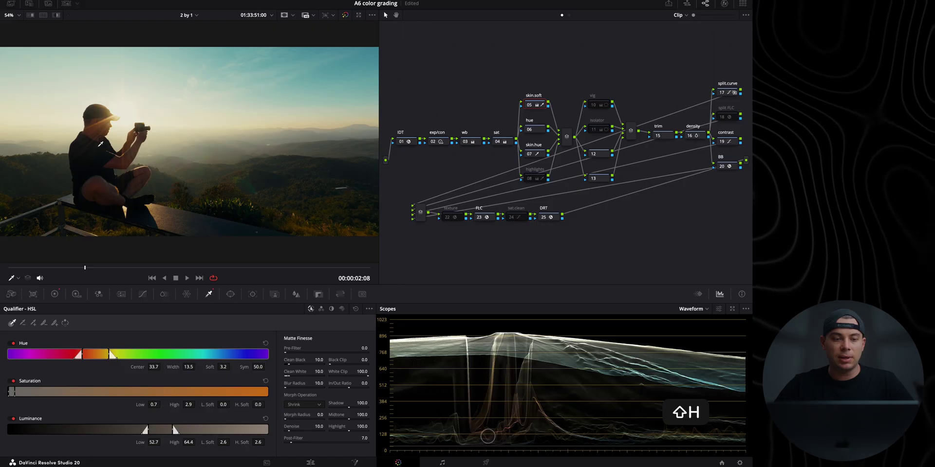
Step: Set the skin.soft node's Midtone Detail to -15.50, compare the face with the node off and on, and restore the full frame view
scroll(101, 144, up, 10)
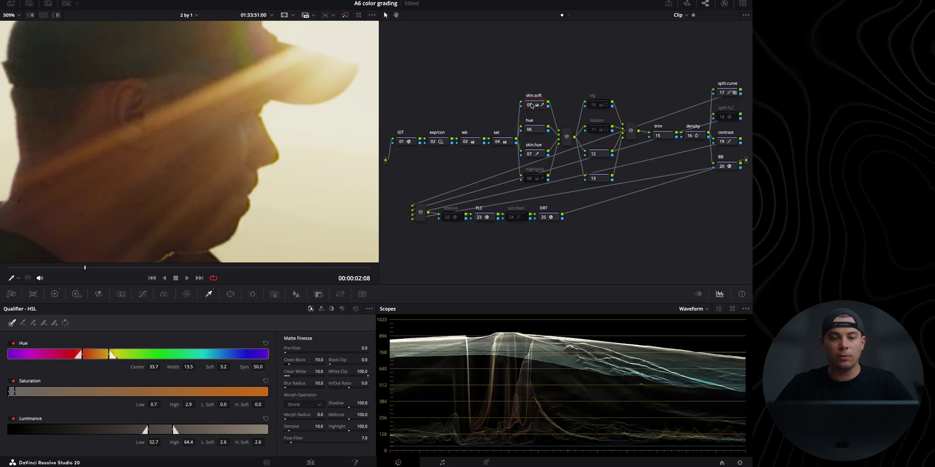
click(56, 295)
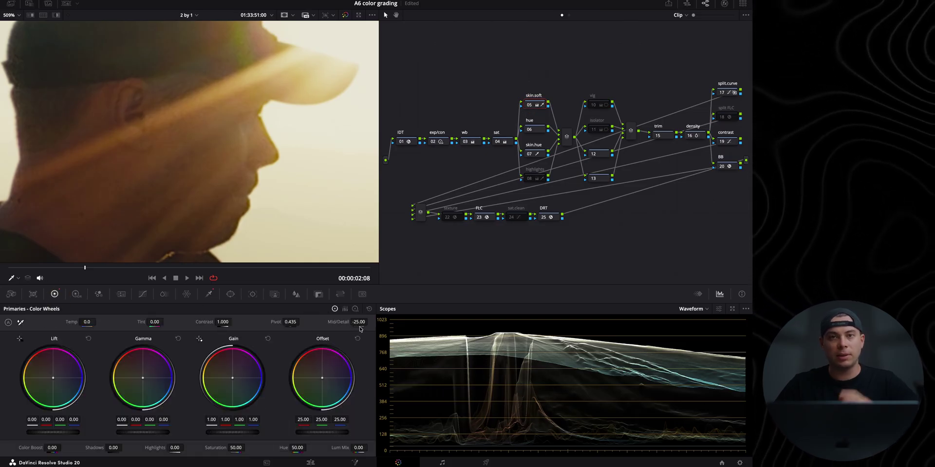
drag(360, 324, 169, 327)
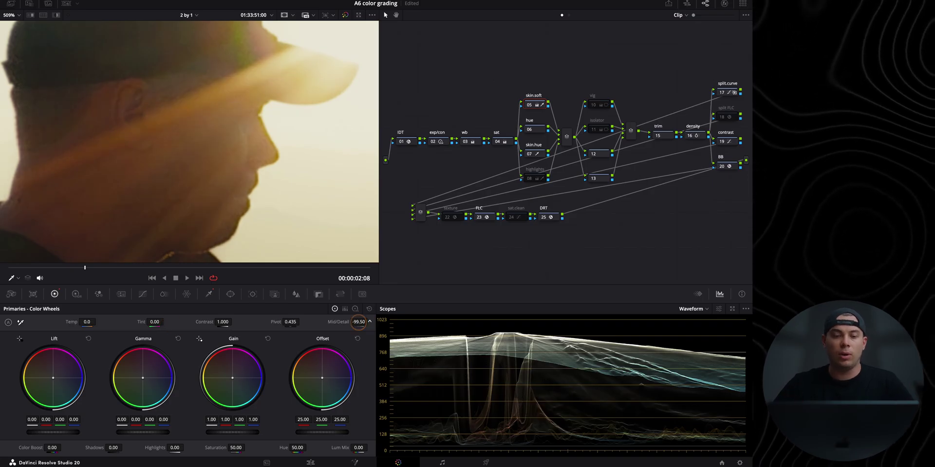
drag(358, 322, 603, 330)
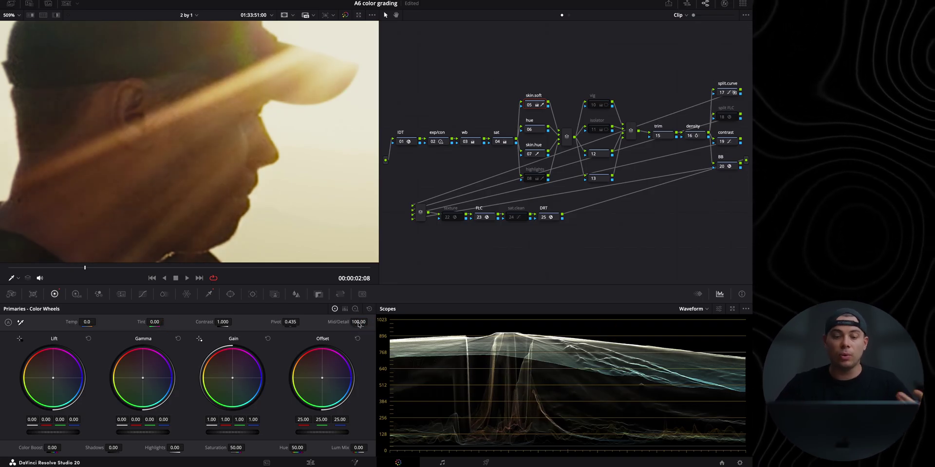
drag(294, 322, 271, 326)
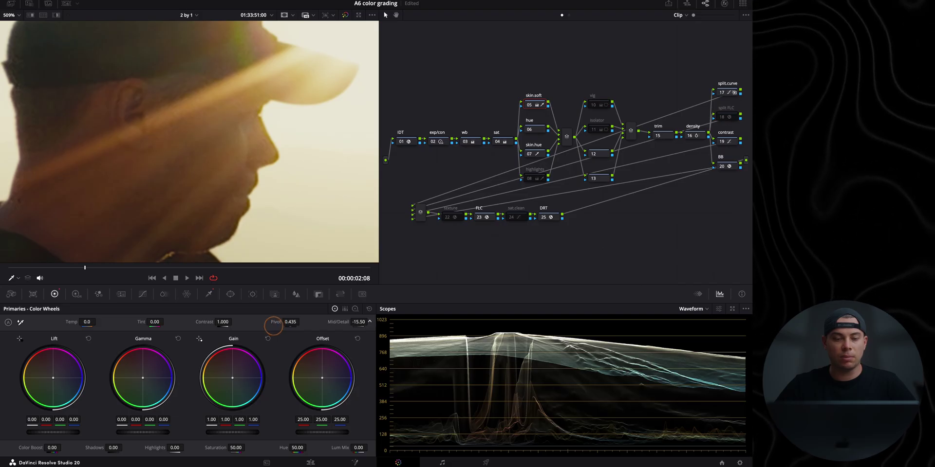
click(530, 105)
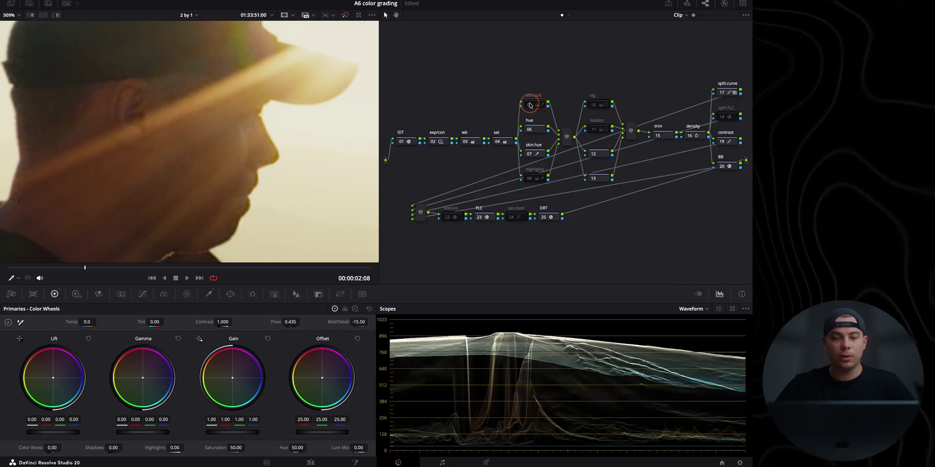
click(530, 106)
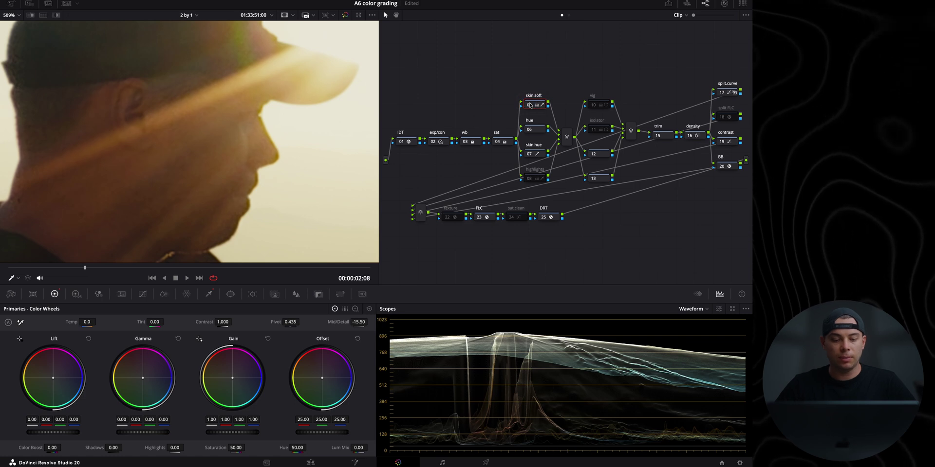
key(z)
Step: Warp the teal upper sky toward a more neutral tone with Chroma Warp on the hue node, and compare the node off and on
click(535, 129)
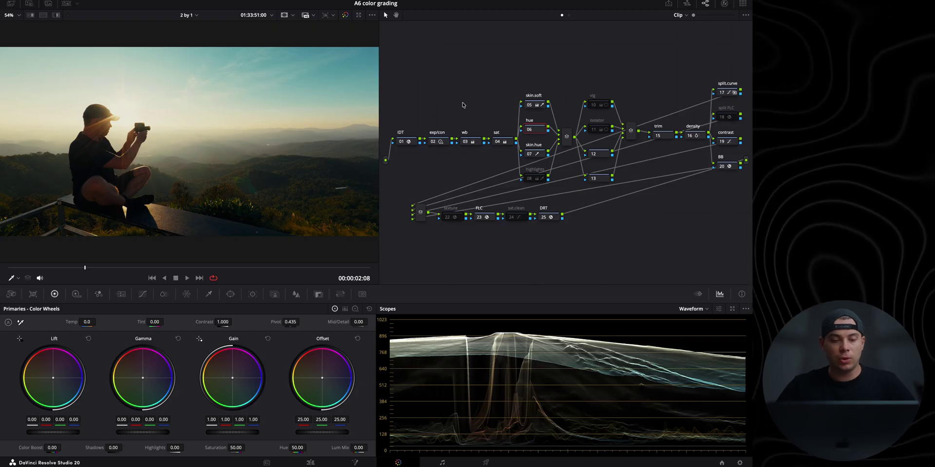
click(186, 294)
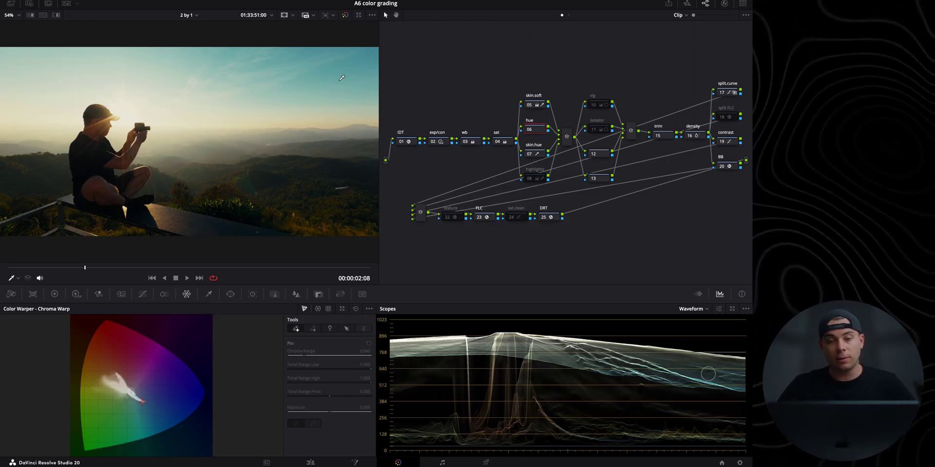
click(301, 56)
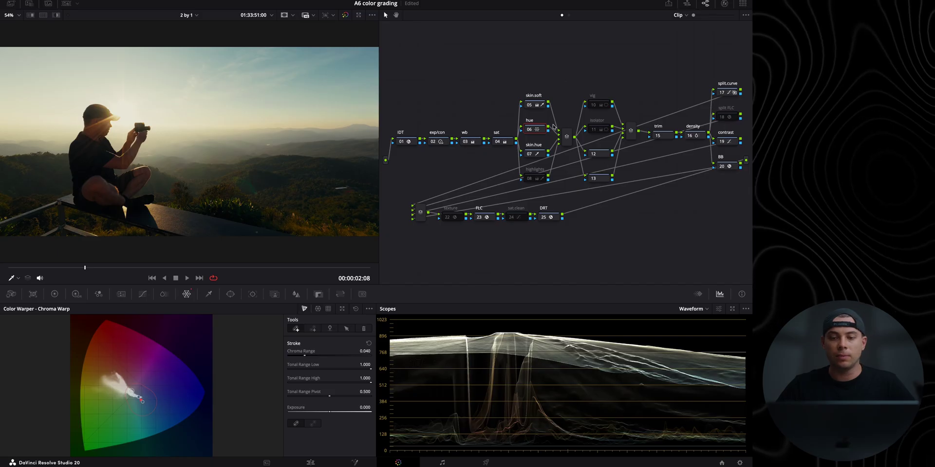
click(530, 129)
click(530, 130)
click(530, 130)
click(530, 129)
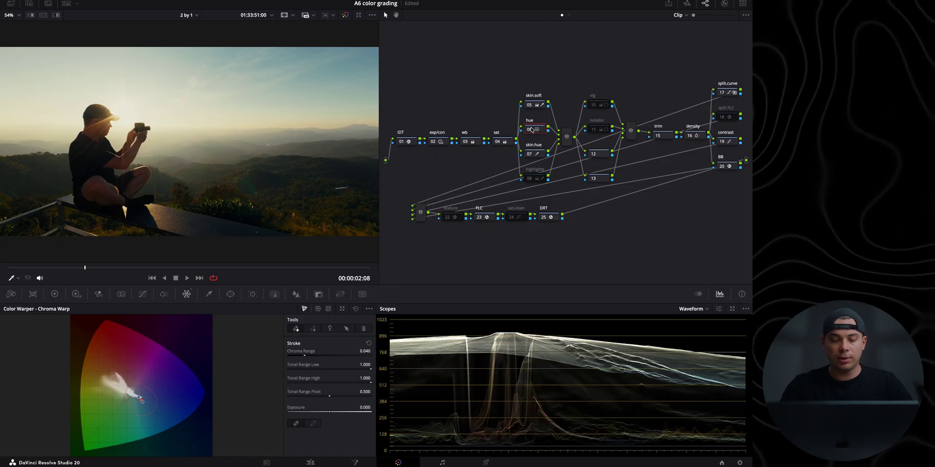
Step: Add a parallel node below the hue node, warp the warm sky glow with Chroma Warp, and compare the node off and on
key(alt+p)
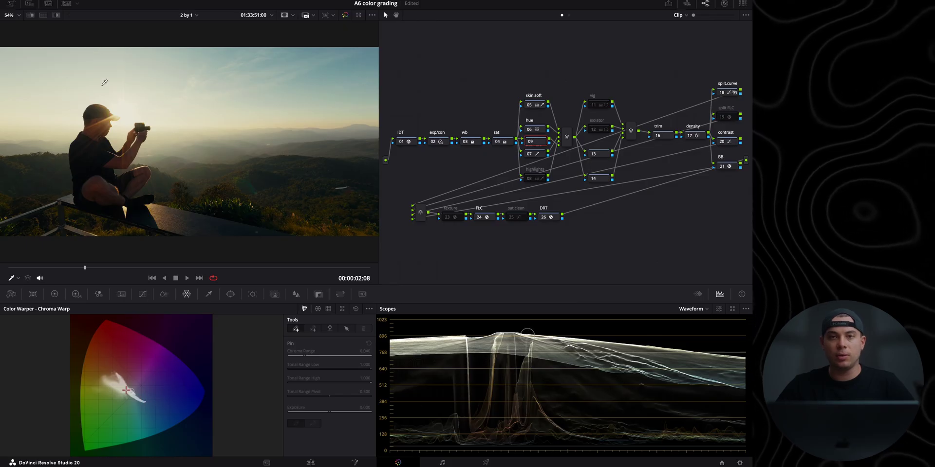
drag(168, 126, 138, 97)
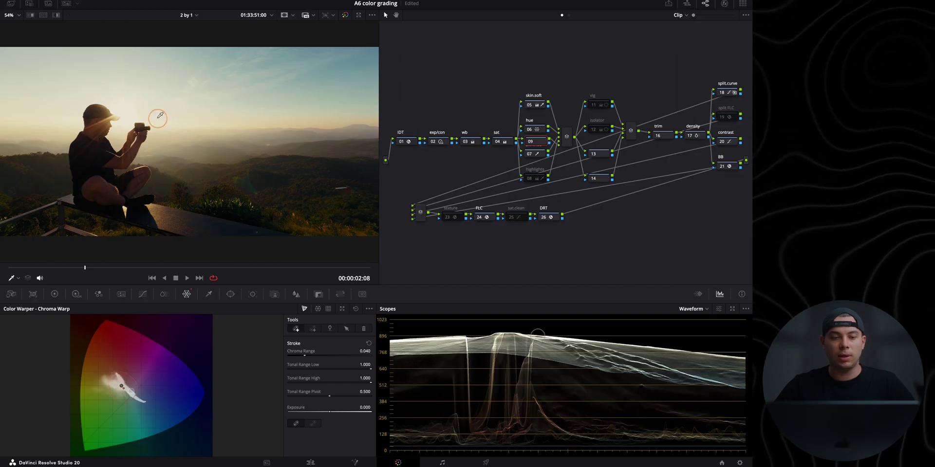
click(530, 142)
click(531, 142)
click(530, 142)
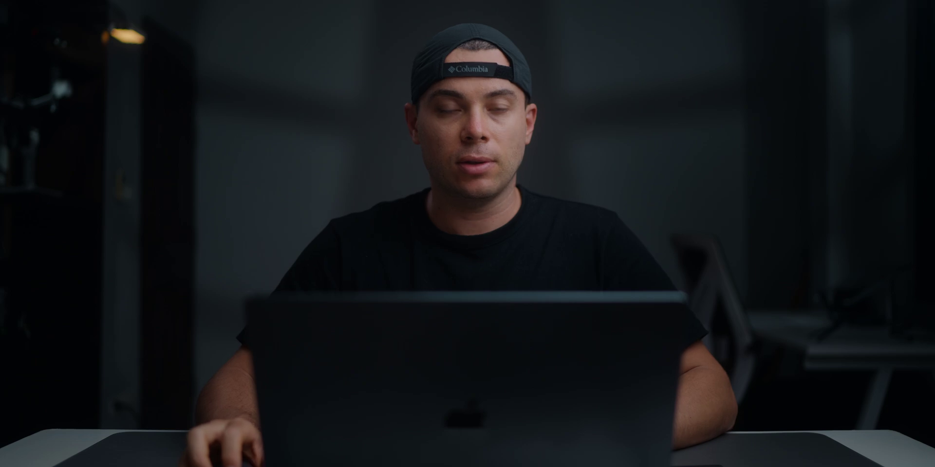
Step: Highlight the skin.hue node's selection, examine its HSL qualifier and turn the highlight off
click(538, 167)
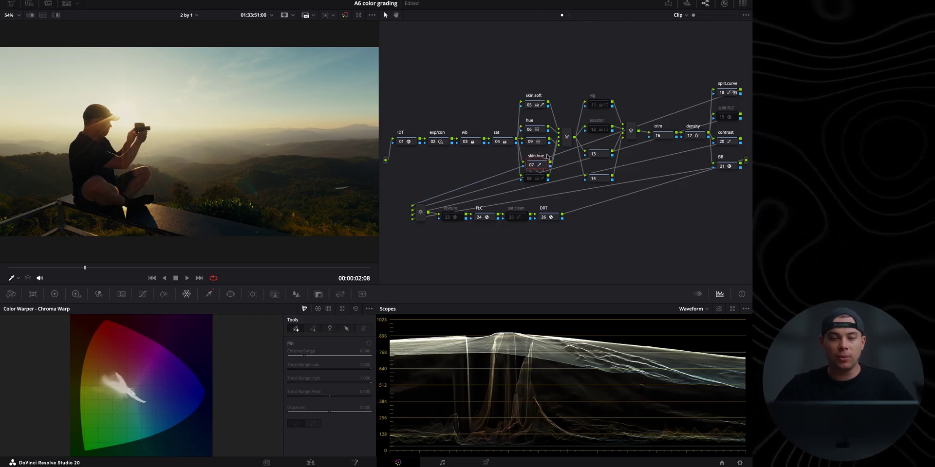
key(shift+h)
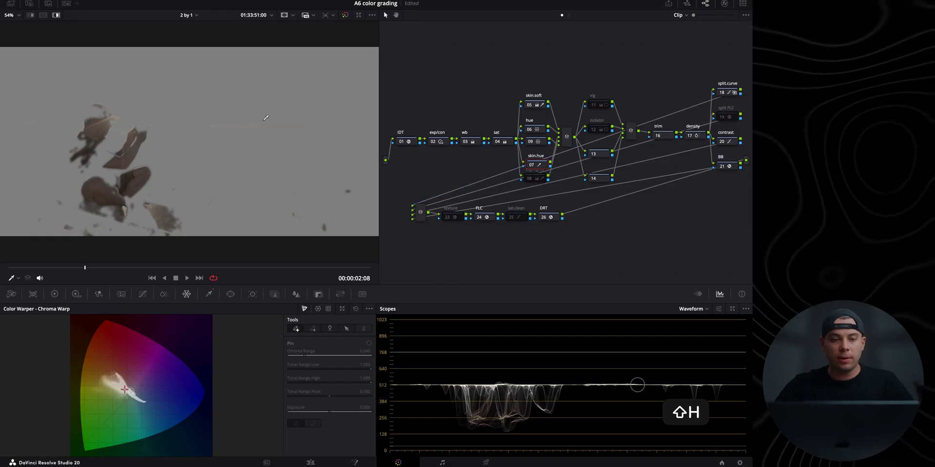
click(208, 294)
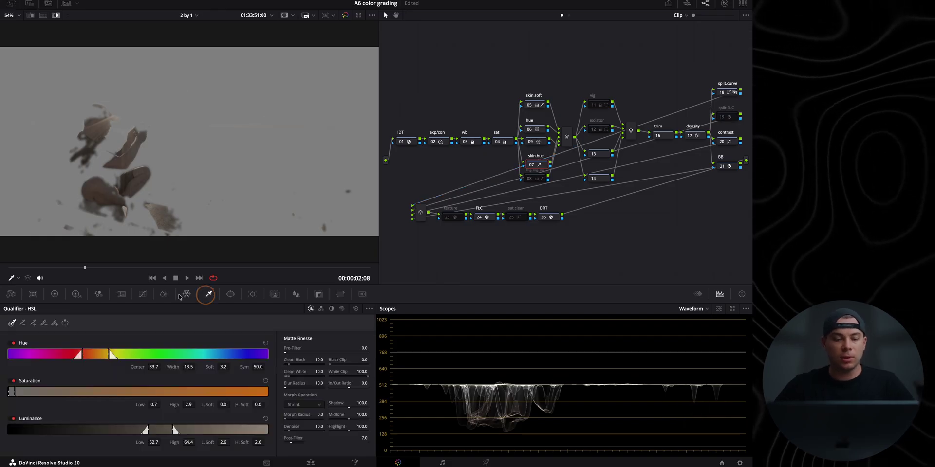
key(shift+h)
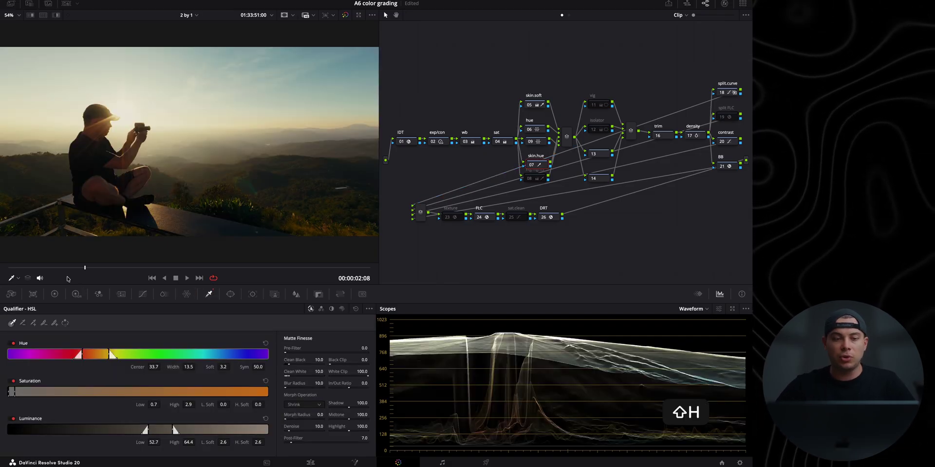
Step: Warp the man's skin tone slightly toward red with a Chroma Warp stroke sampled from his face on the skin.hue node
scroll(84, 131, up, 4)
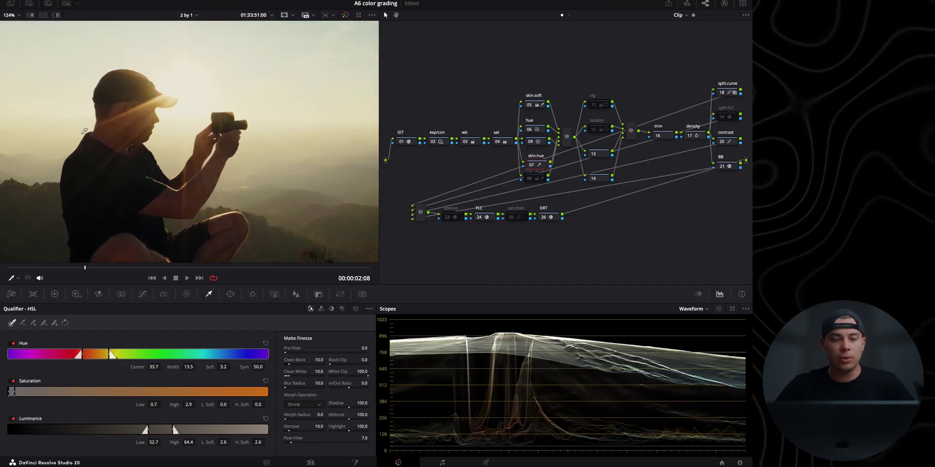
scroll(85, 130, up, 4)
click(186, 294)
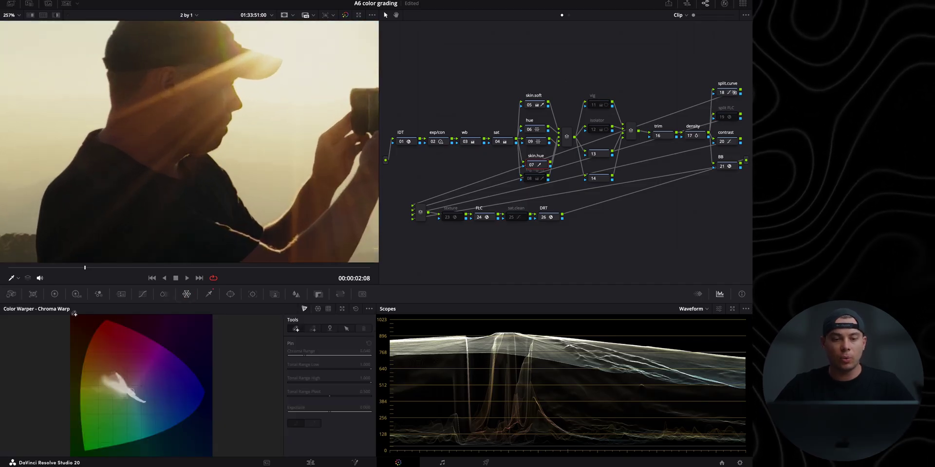
click(166, 97)
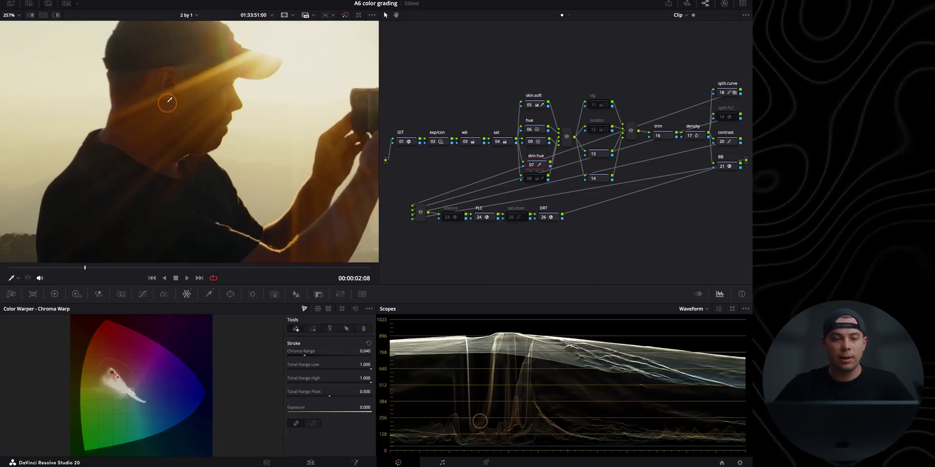
click(126, 60)
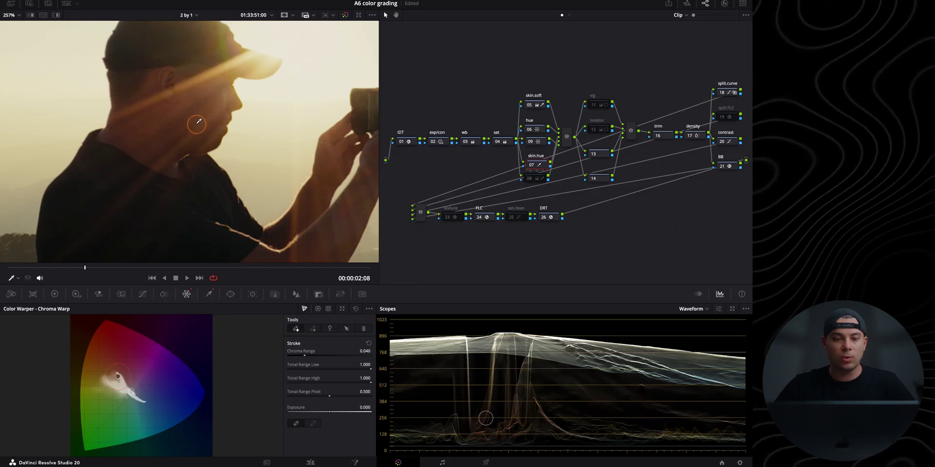
Step: Switch the scope to Vectorscope, fine-tune the skin warp against it, and compare the skin.hue node off and on in the full frame
click(691, 309)
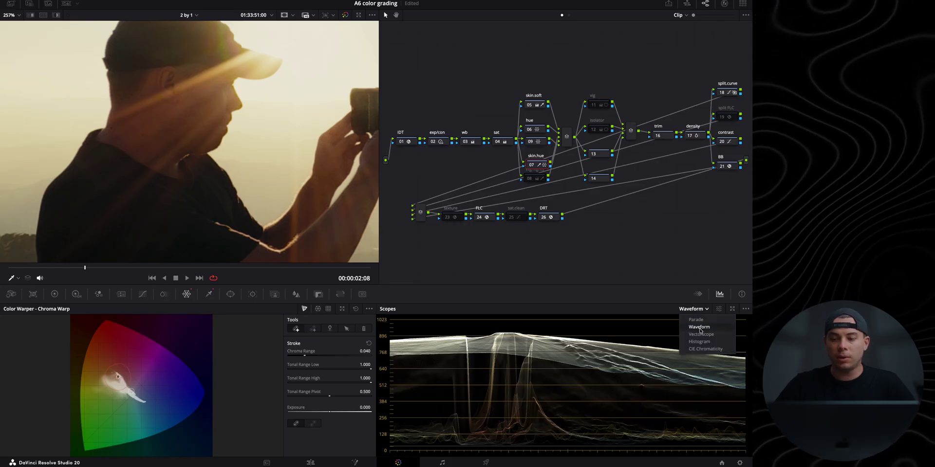
click(701, 336)
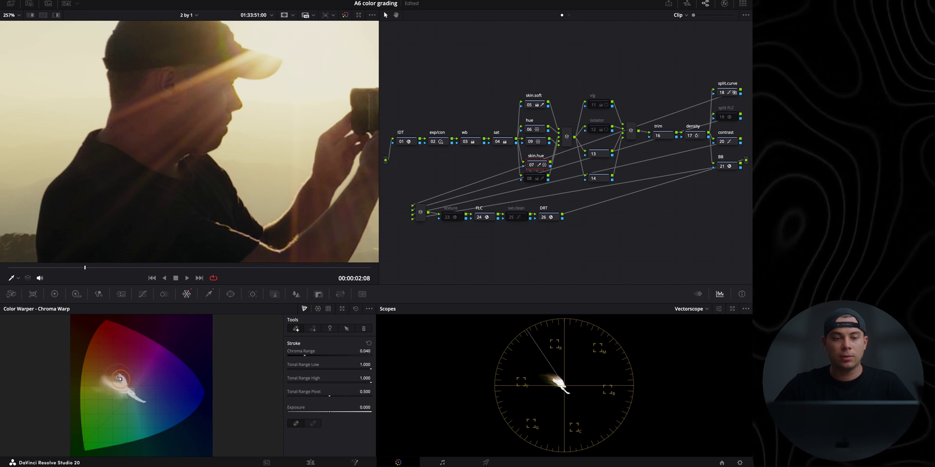
drag(531, 165, 526, 158)
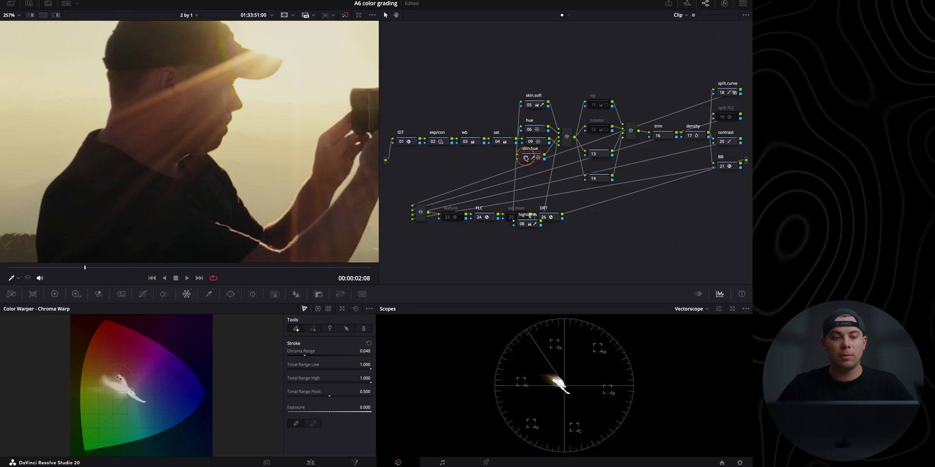
key(z)
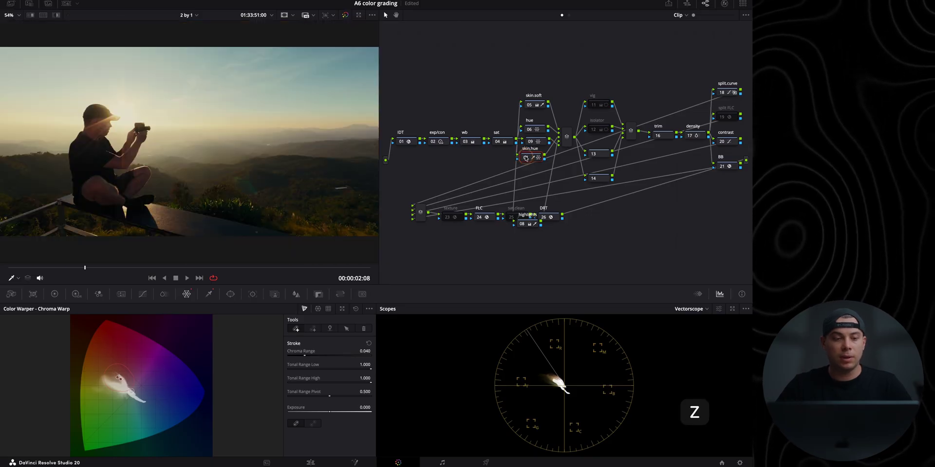
click(525, 158)
click(526, 159)
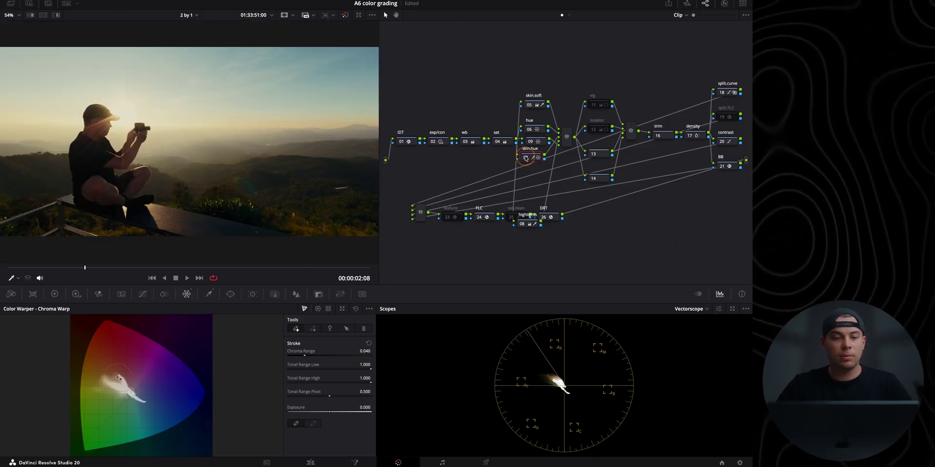
Step: Place the highlights node just below skin.hue and examine its luminance qualifier with the selection highlight temporarily on
drag(532, 227, 538, 178)
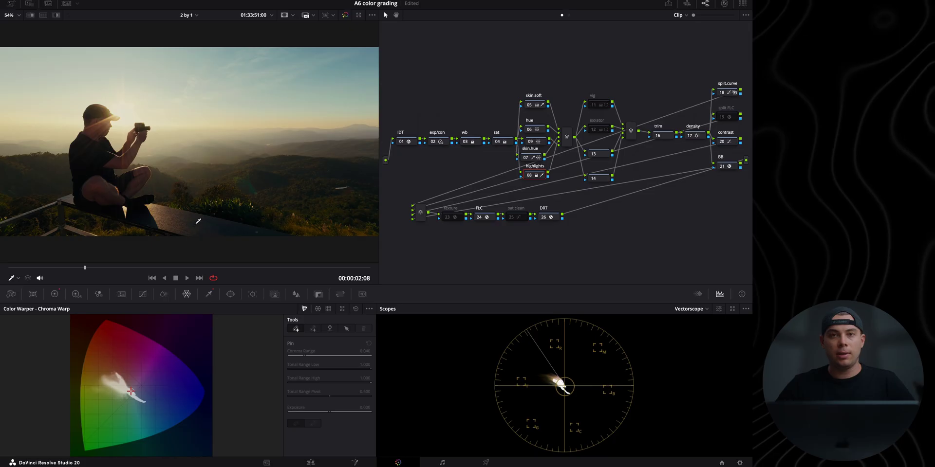
key(shift+h)
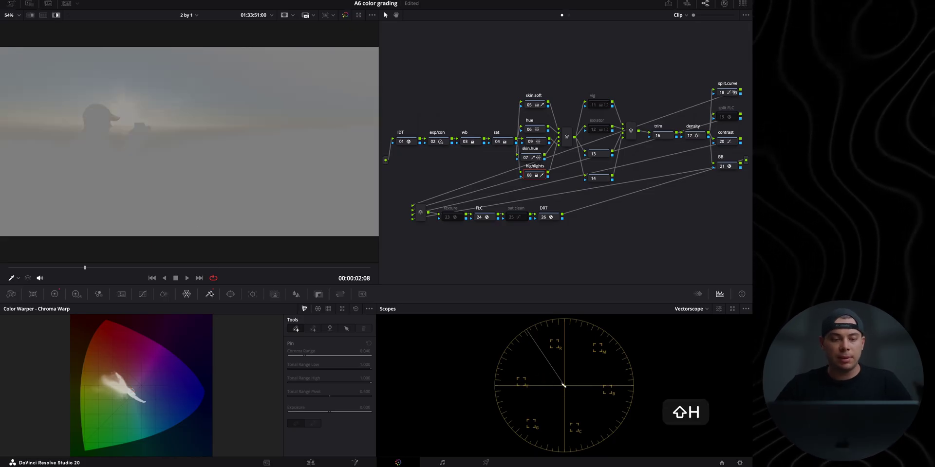
click(209, 294)
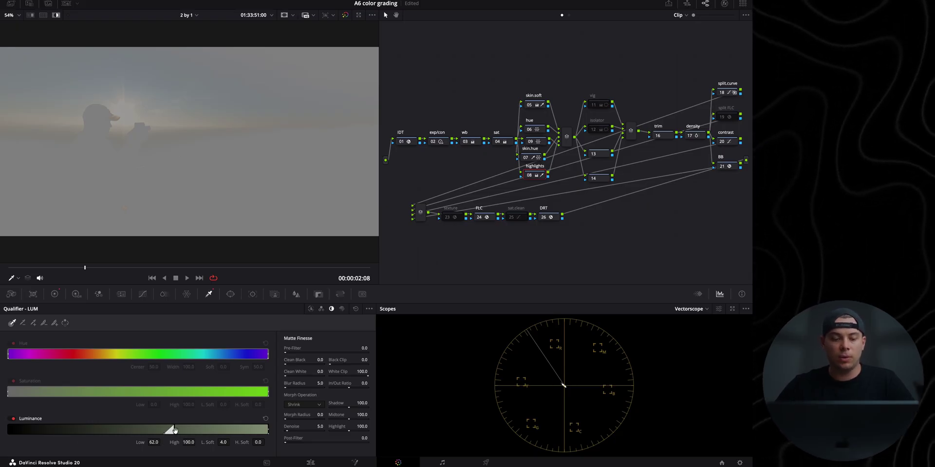
mouse_move(174, 431)
mouse_down()
mouse_move(188, 430)
mouse_move(137, 430)
mouse_move(174, 431)
mouse_up()
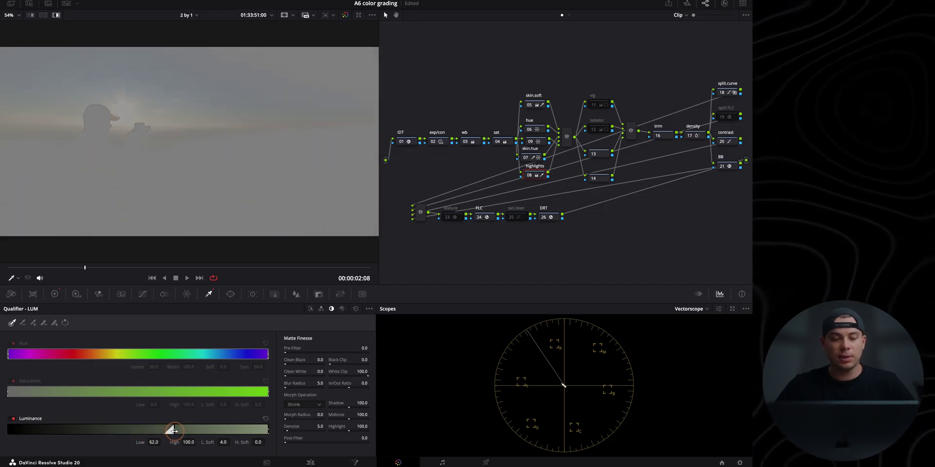
key(shift+h)
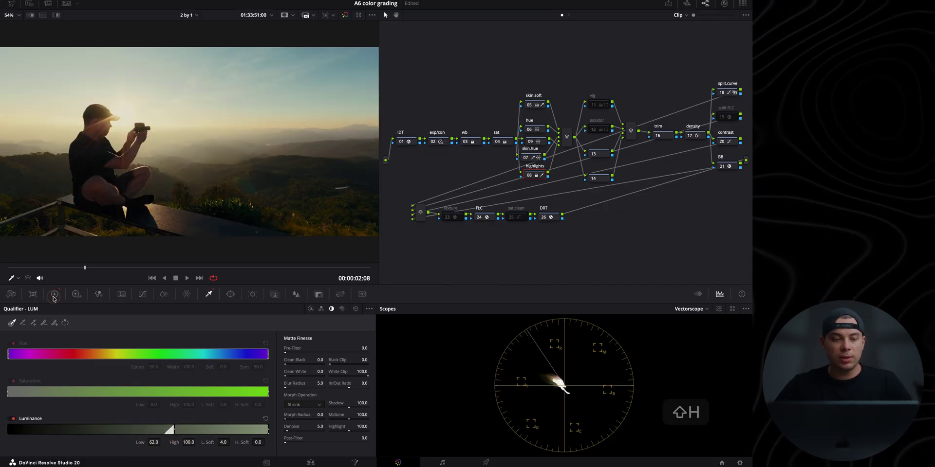
Step: Set the highlights node's Highlights to -20.00 in the color wheels, and compare the image with the node off and on
click(53, 297)
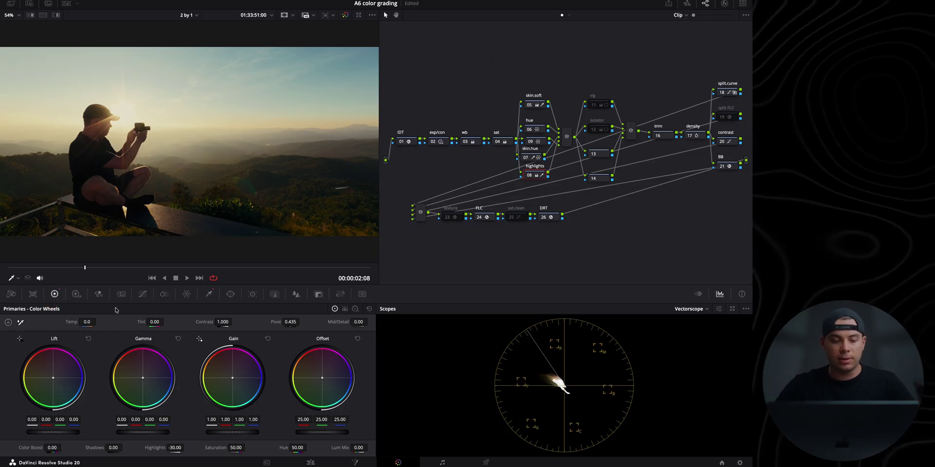
drag(172, 447, 213, 452)
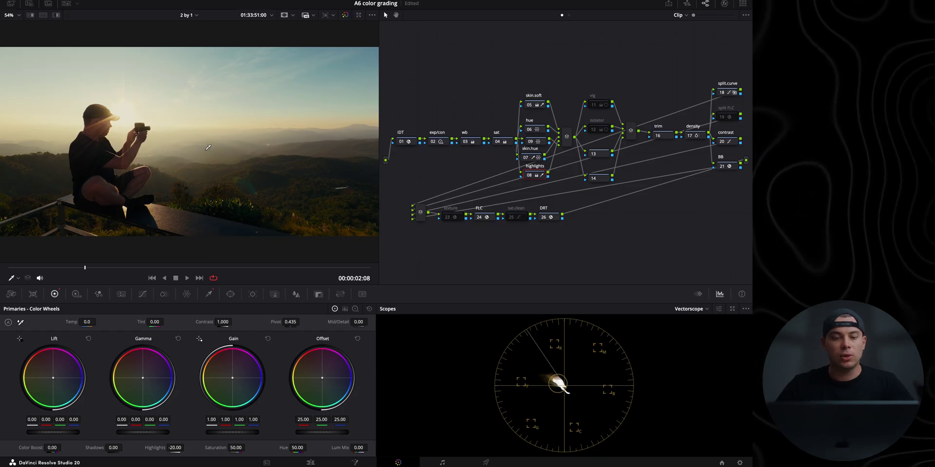
click(529, 177)
click(530, 177)
click(531, 178)
click(530, 177)
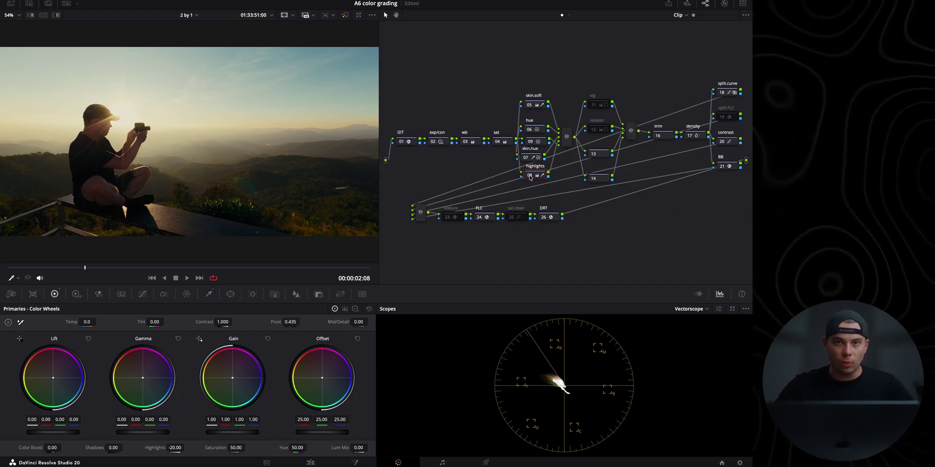
Step: Turn on the vig node, check the oval power window around the frame, and set the node's Gamma to -0.01
drag(606, 69, 580, 191)
click(602, 80)
click(599, 106)
click(592, 105)
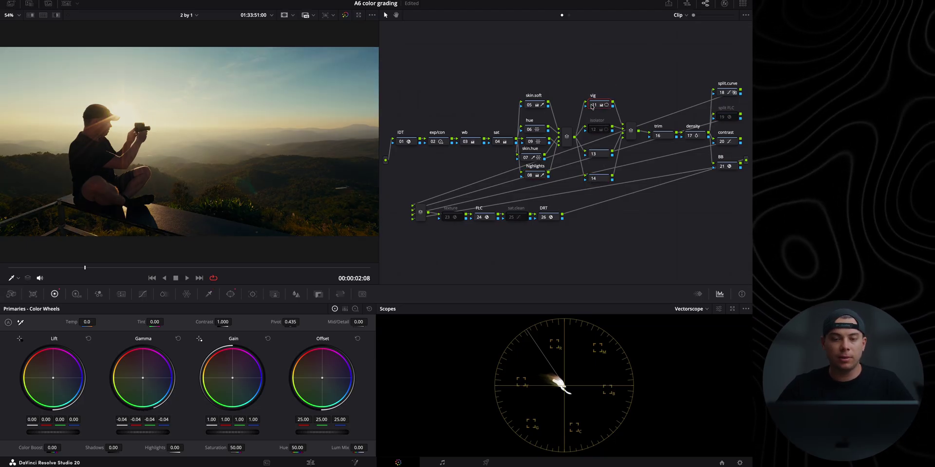
click(15, 278)
click(27, 316)
scroll(152, 127, down, 2)
key(z)
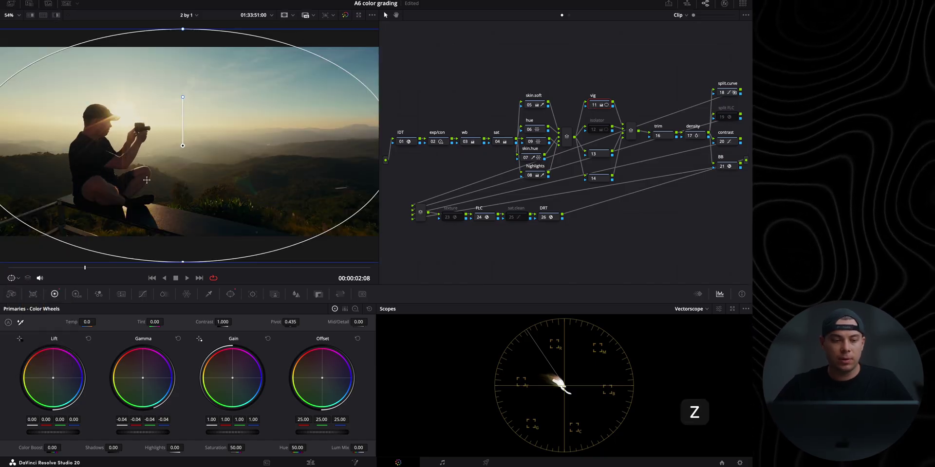
click(12, 278)
click(24, 292)
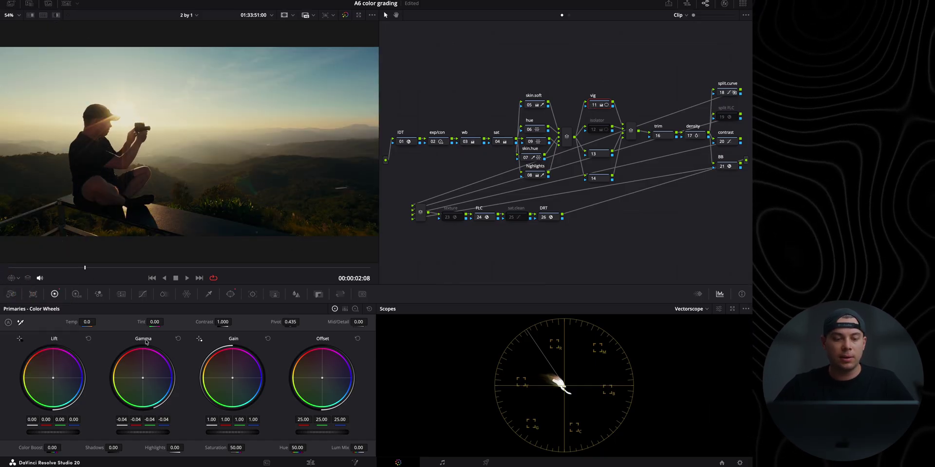
mouse_move(165, 432)
mouse_down()
mouse_move(131, 435)
mouse_move(167, 437)
mouse_up()
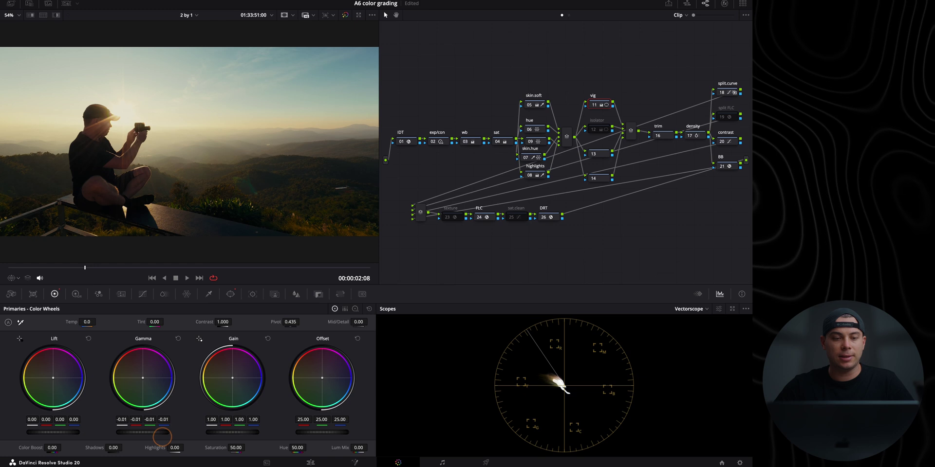
Step: Turn on the isolator node and fit its soft oval power window around the seated man
click(606, 130)
key(ctrl+d)
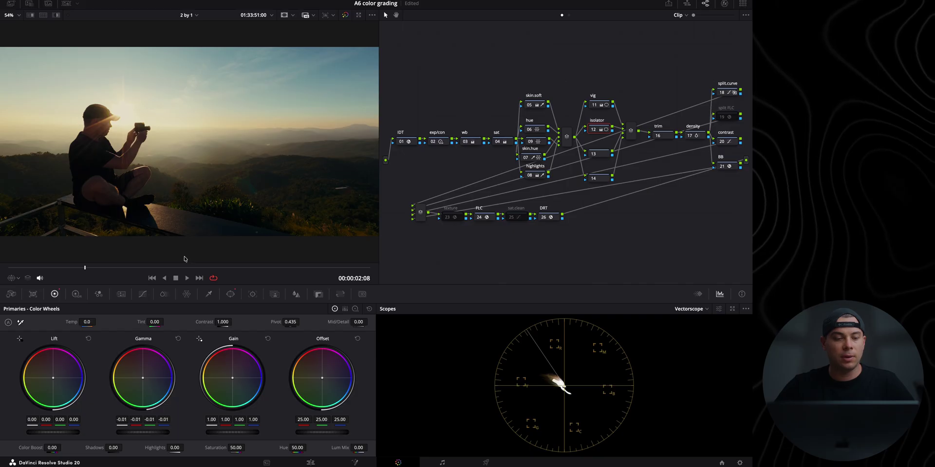
drag(178, 140, 152, 143)
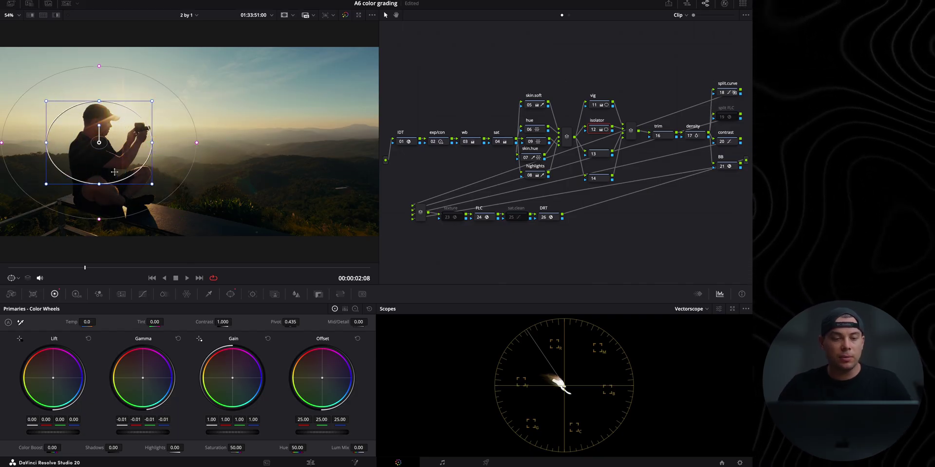
drag(99, 184, 100, 212)
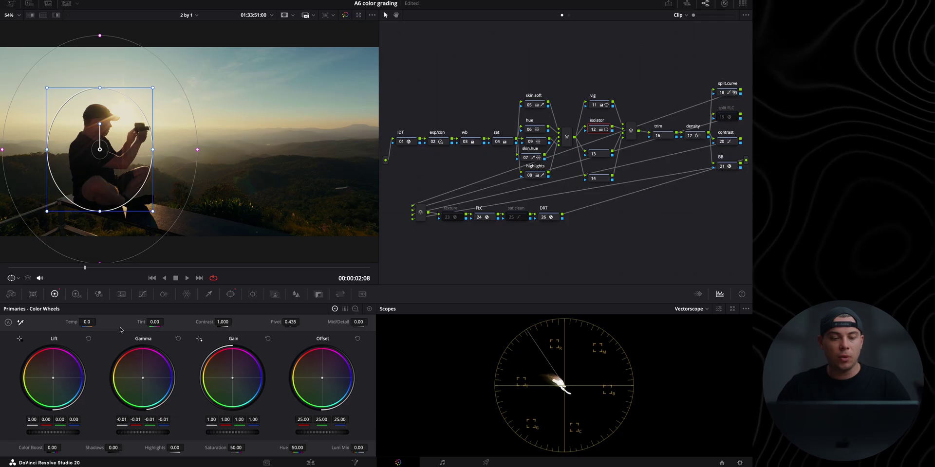
Step: Set the isolator node's Gamma to -0.00, hide the window outline, compare the node off and on, and select node 13
drag(144, 435, 128, 435)
click(178, 338)
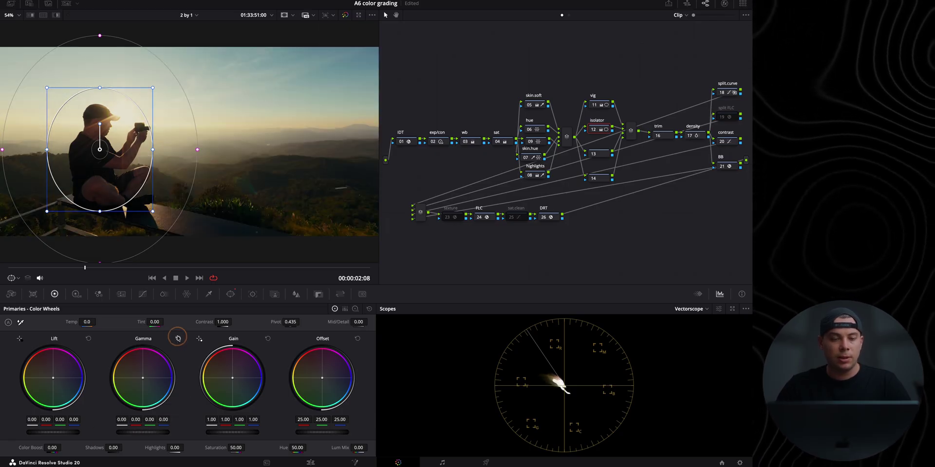
drag(142, 434, 132, 436)
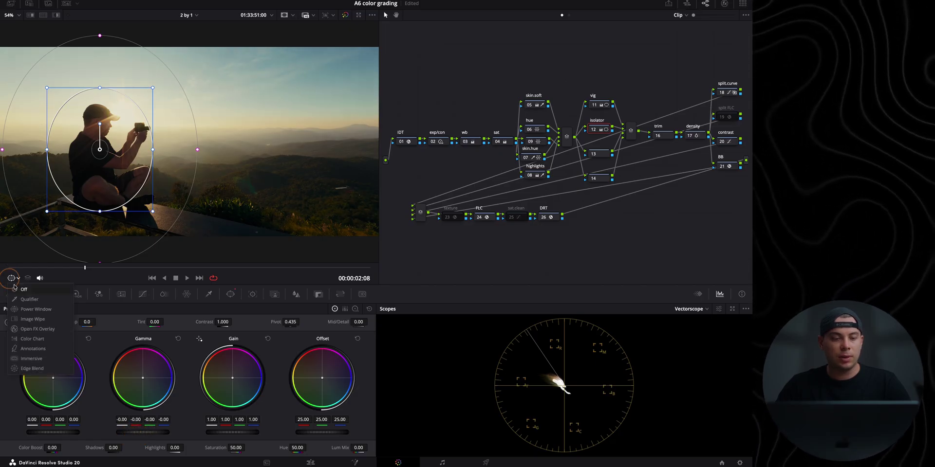
click(594, 130)
click(594, 130)
click(594, 130)
click(593, 131)
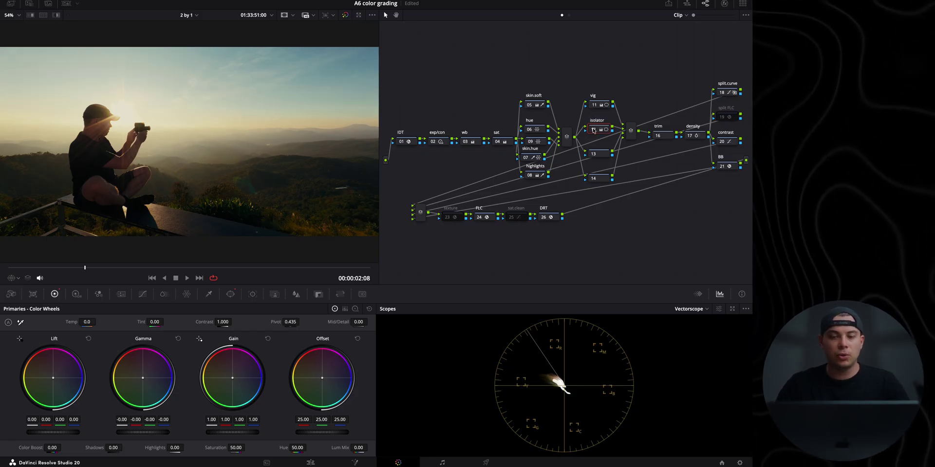
click(594, 153)
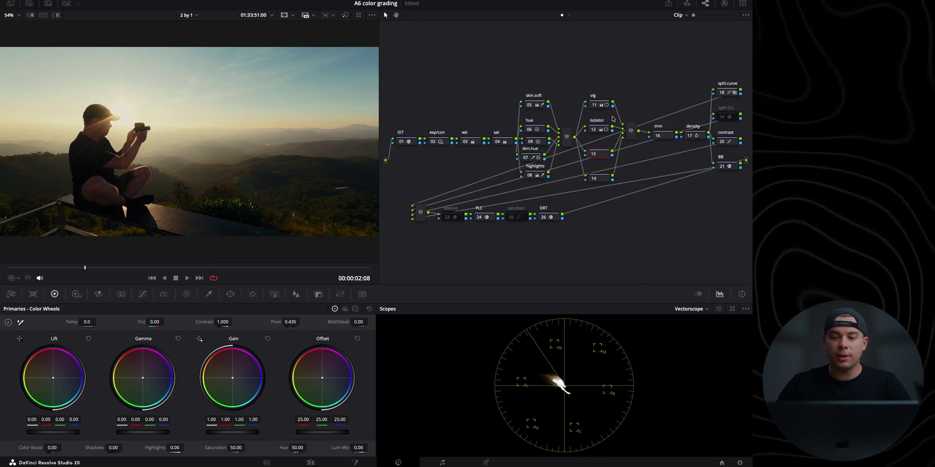
Step: Link the isolator node's alpha output to node 13's key input, and toggle the key input inversion on node 13
click(595, 153)
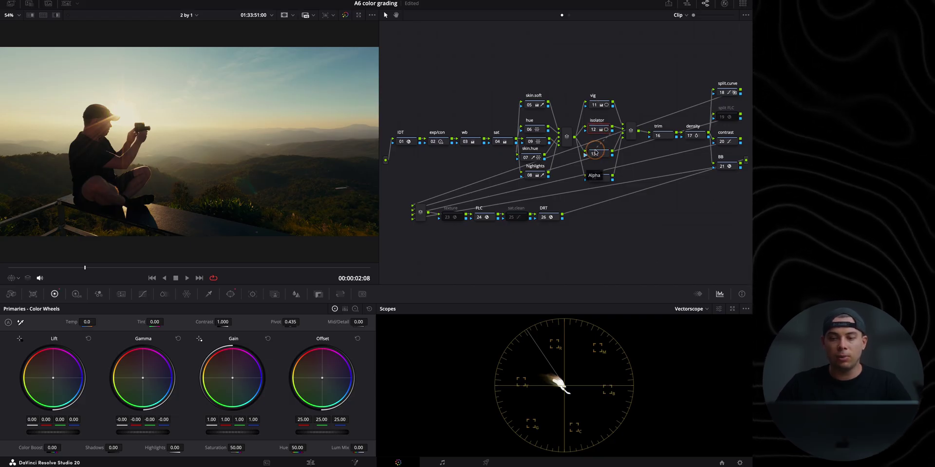
click(605, 133)
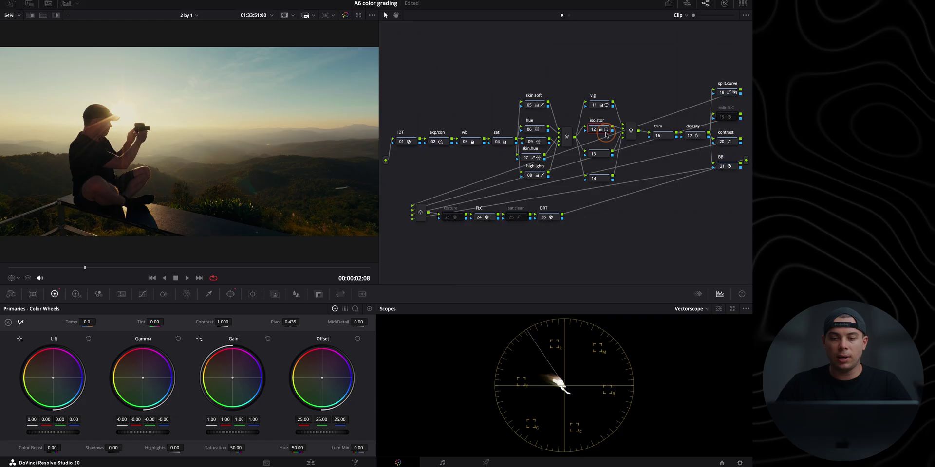
drag(606, 135, 586, 158)
click(600, 155)
click(319, 294)
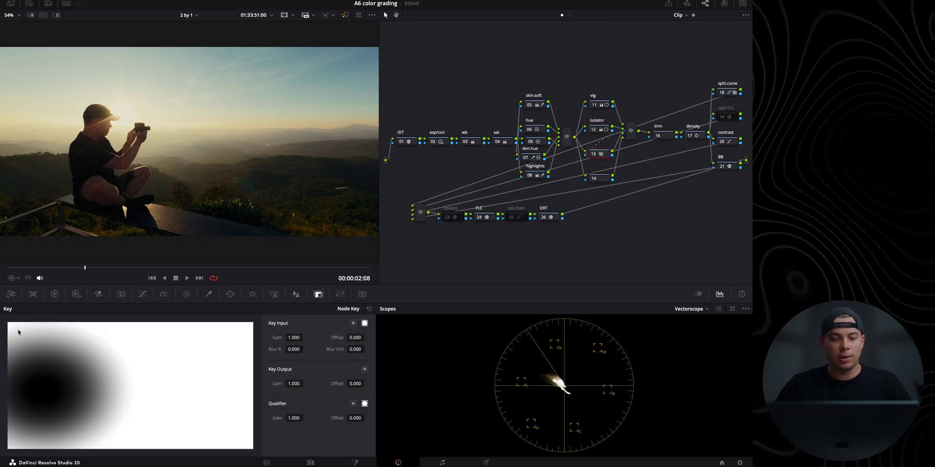
click(353, 324)
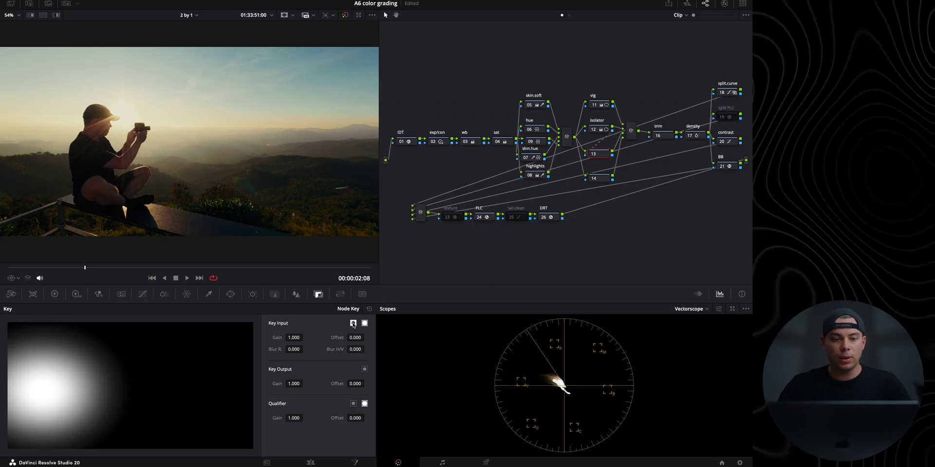
Step: Undo the Offset change on node 13, and set its Gamma to 0.02 in the color wheels
click(56, 294)
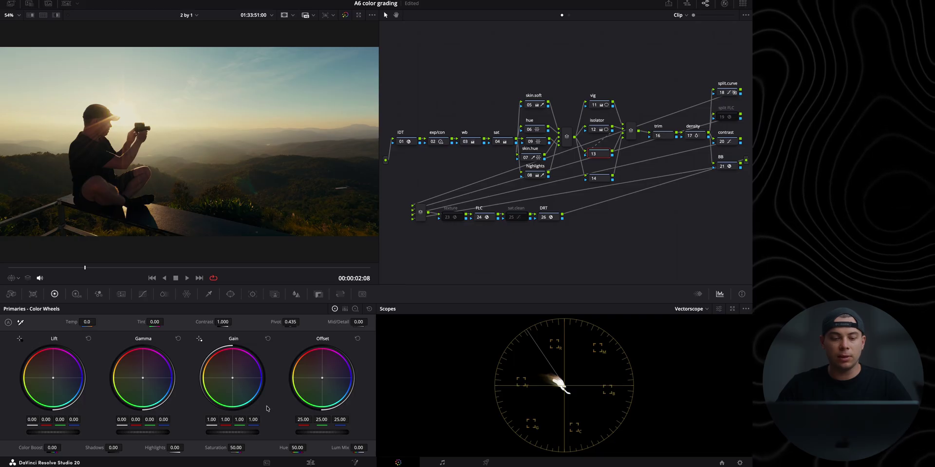
mouse_move(340, 419)
mouse_down()
mouse_move(321, 420)
mouse_move(358, 420)
mouse_up()
key(ctrl+z)
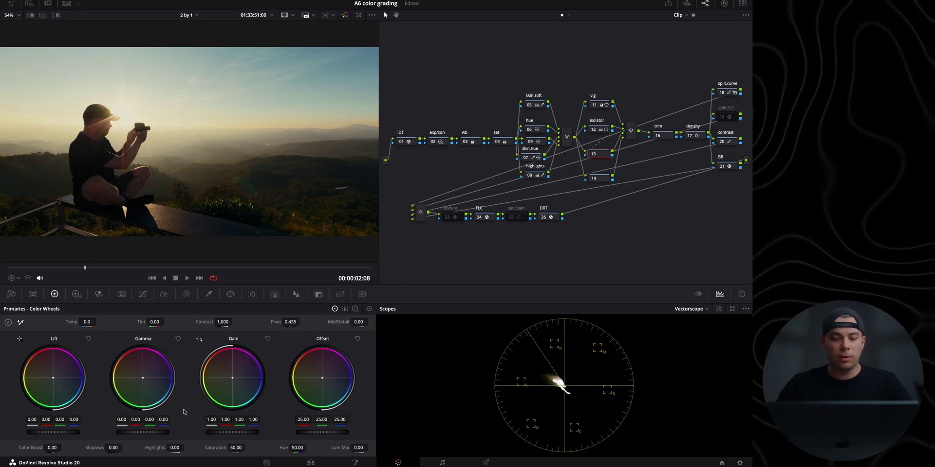
drag(162, 431, 185, 433)
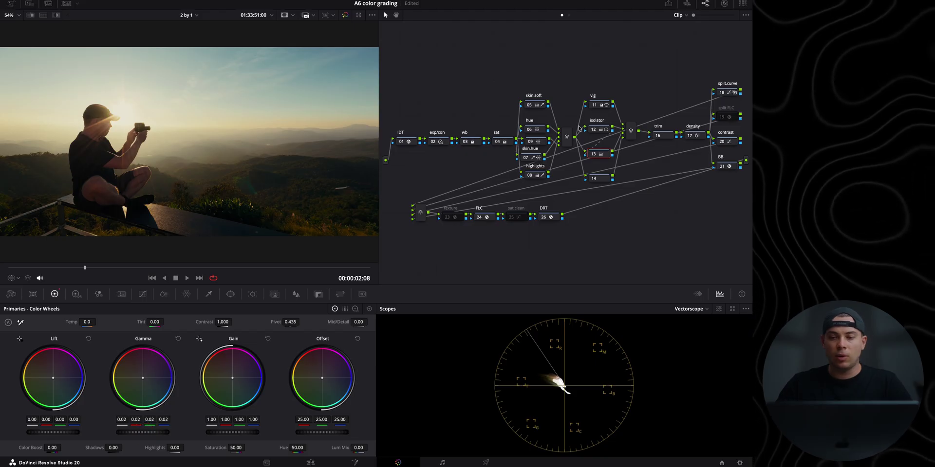
Step: Set the Soft 1 softness of the isolator node's oval power window to 50
click(230, 295)
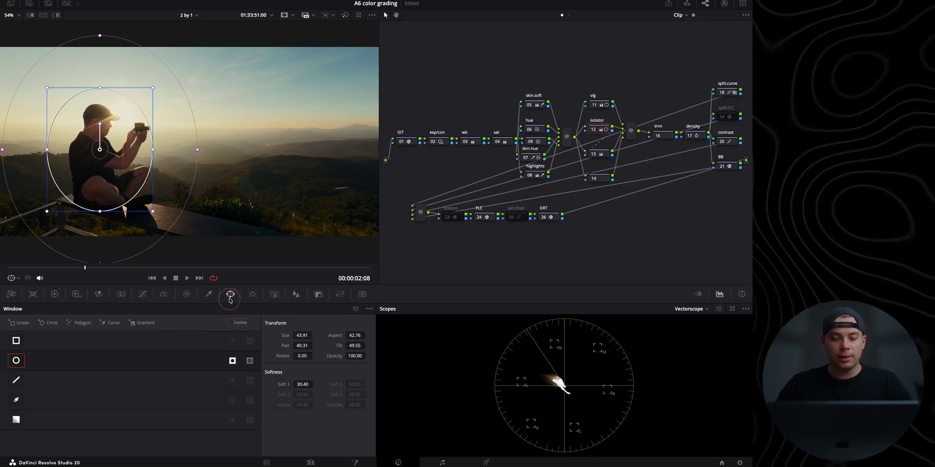
text(50)
key(Return)
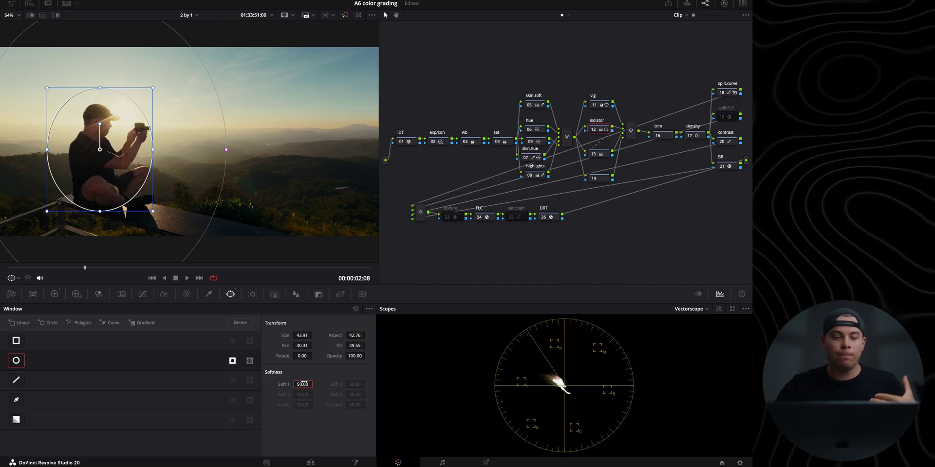
Step: Select the trim node and set its Temp to -100.0 in the primary color wheels
click(661, 138)
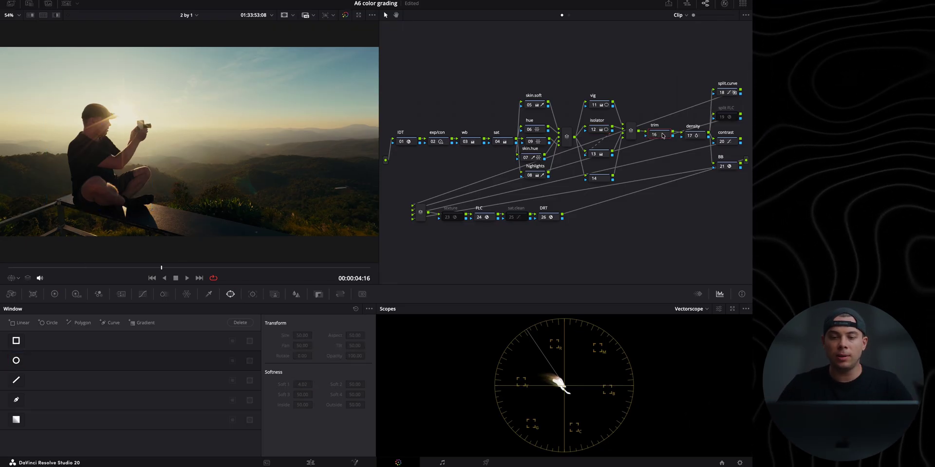
drag(430, 68, 604, 185)
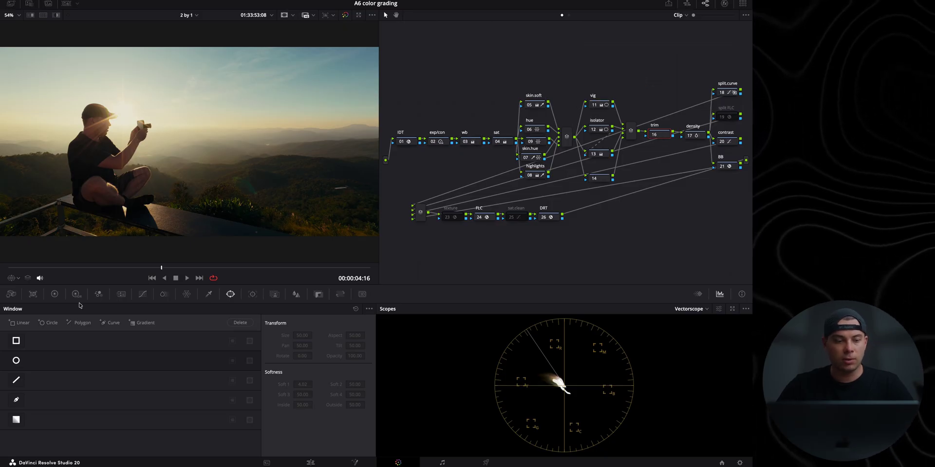
click(54, 294)
drag(88, 322, 84, 324)
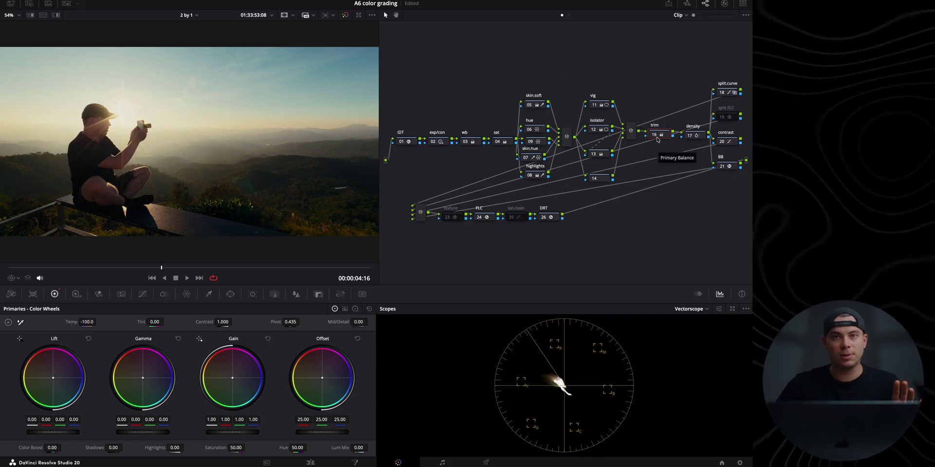
drag(524, 70, 538, 189)
click(587, 74)
drag(600, 58, 583, 212)
click(635, 88)
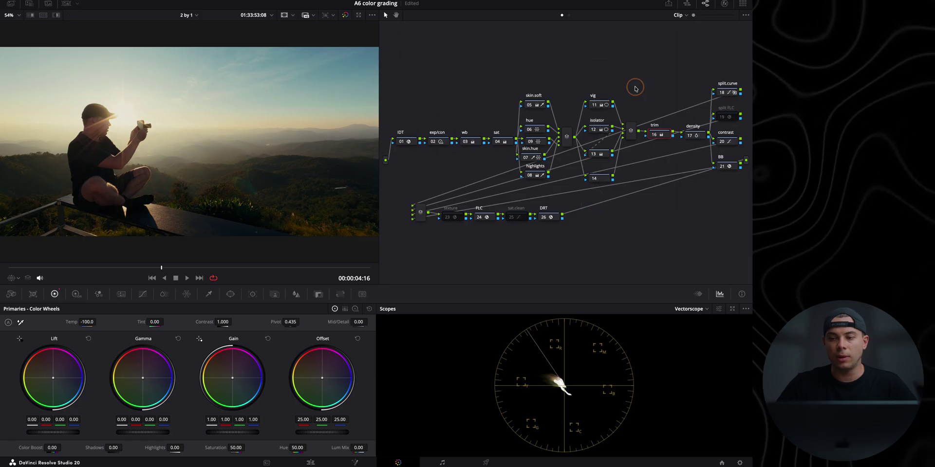
Step: Compare the image with the trim node off and on
click(655, 136)
key(ctrl+d)
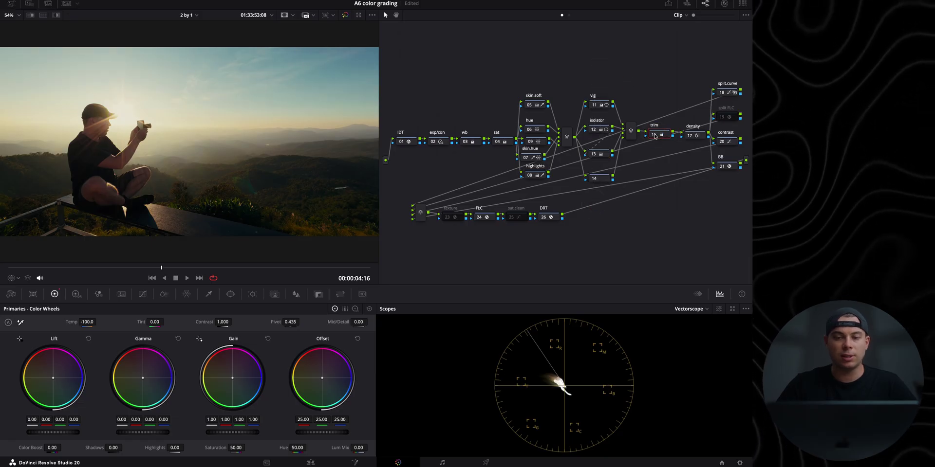
drag(436, 60, 609, 194)
click(615, 43)
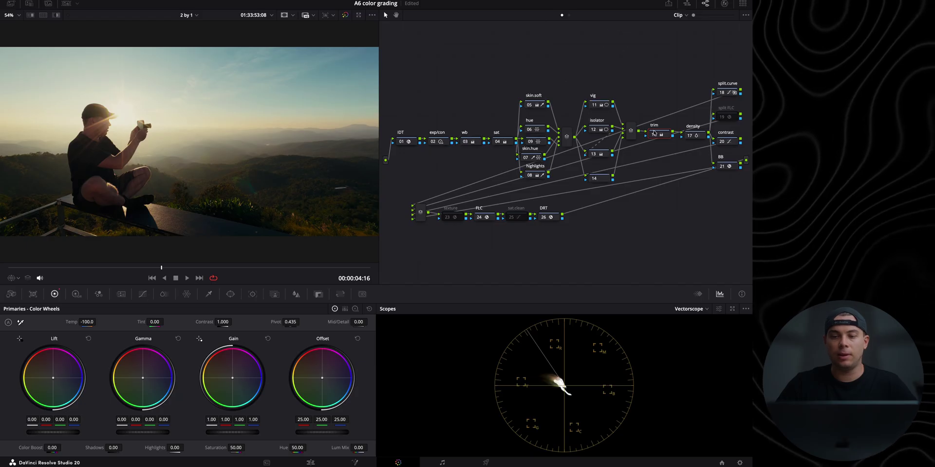
key(ctrl+d)
key(ctrl+d)
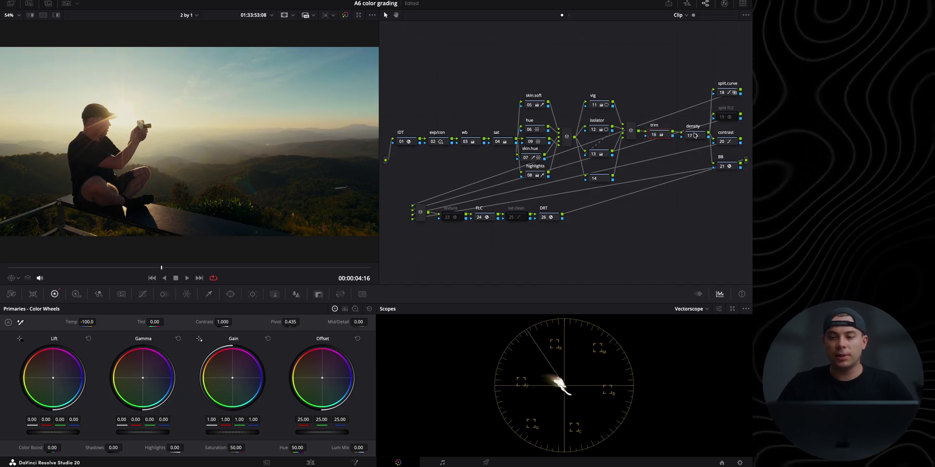
Step: Set the density node's overall Density to 0.04 in ColorSlice, and compare the image with the node off and on
click(165, 295)
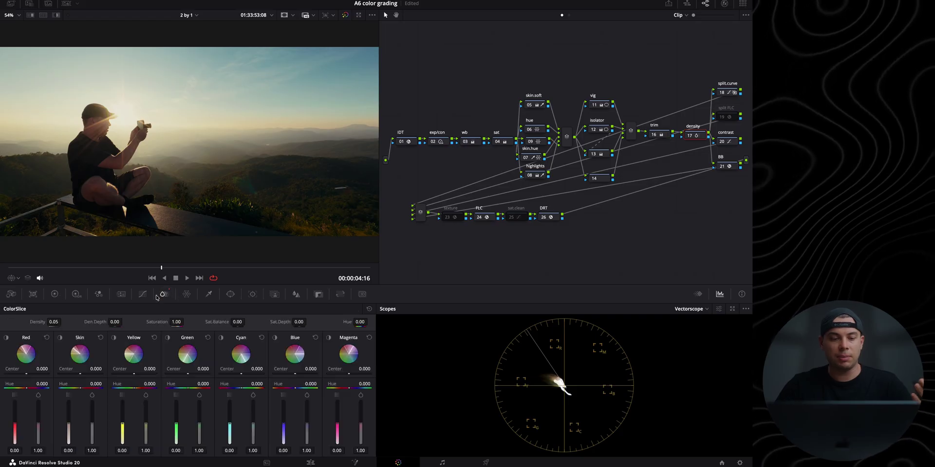
mouse_move(53, 322)
mouse_down()
mouse_move(73, 323)
mouse_move(38, 325)
mouse_up()
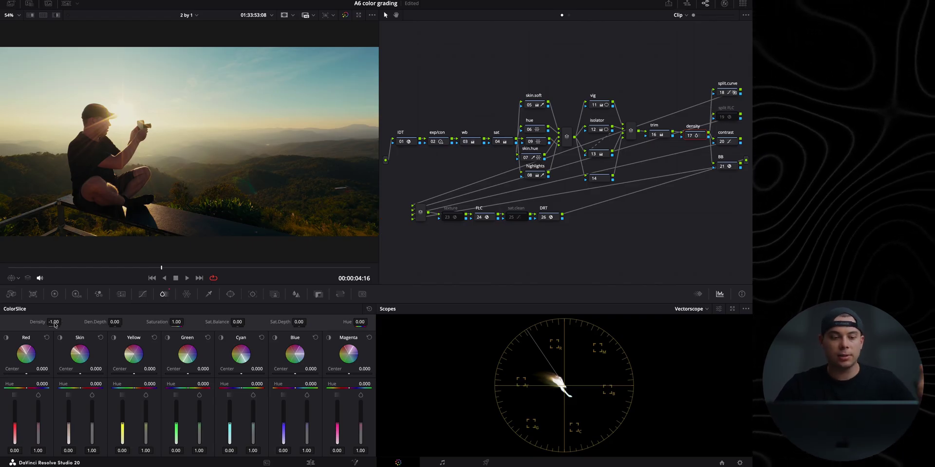
drag(55, 321, 37, 322)
click(689, 137)
key(ctrl+d)
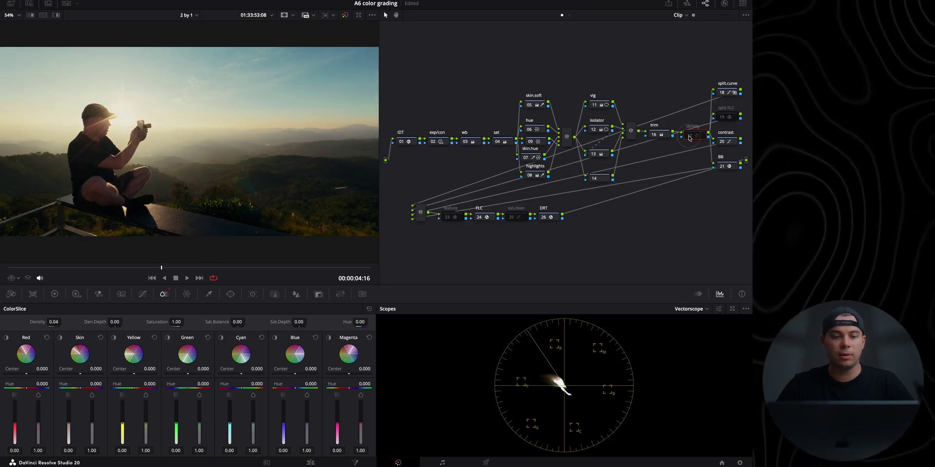
key(ctrl+d)
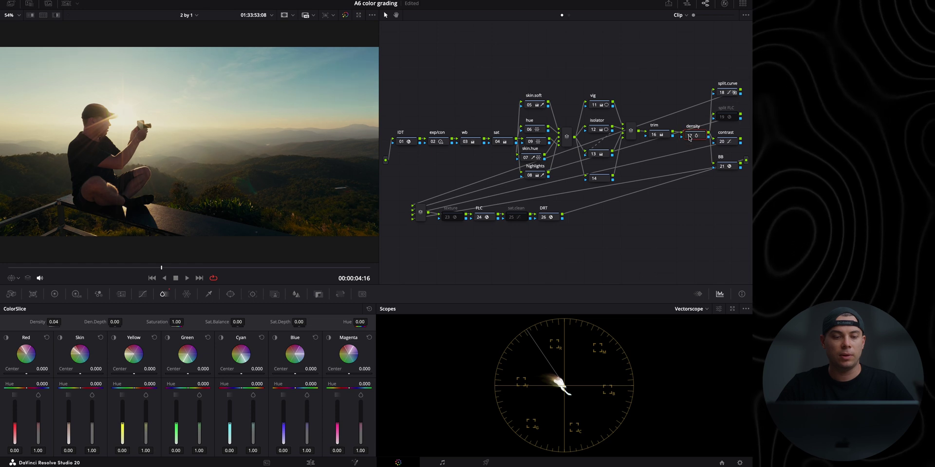
Step: Switch the scope to Waveform, and turn on the texture node while viewing the man up close
click(677, 310)
click(688, 329)
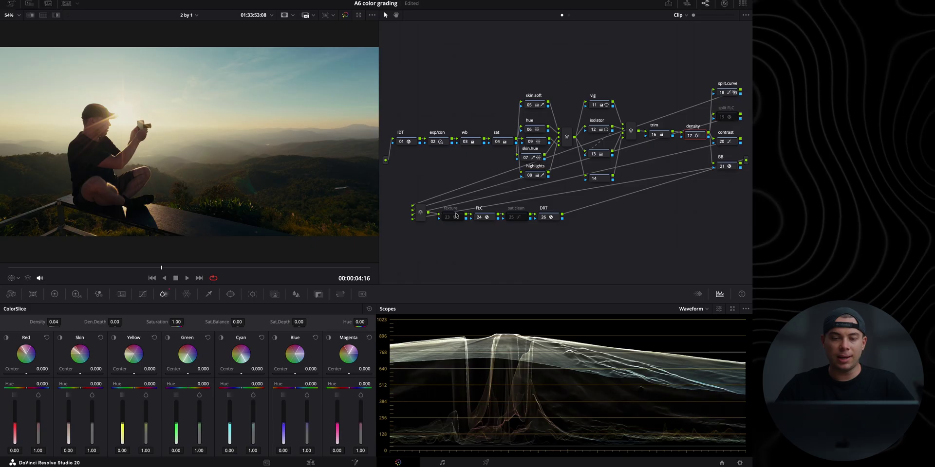
drag(455, 222, 443, 228)
scroll(93, 142, up, 5)
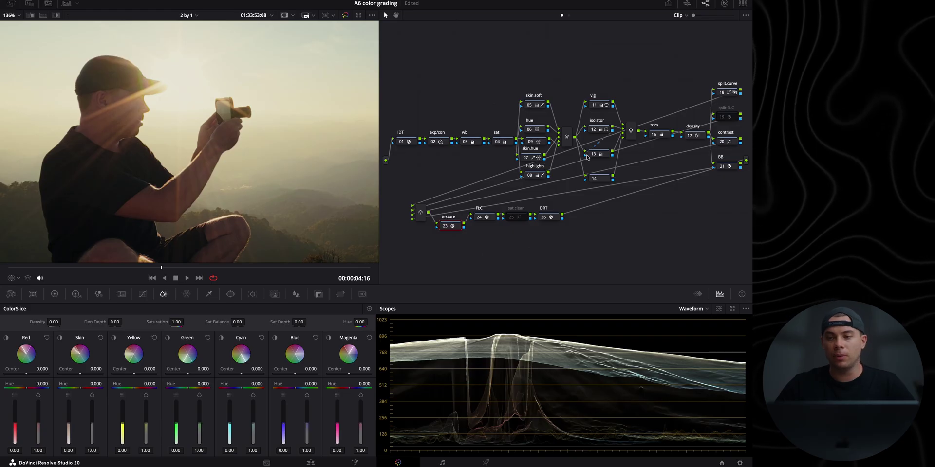
Step: Compare the texture node off and on up close, and set its Texture Pop Rough to -0.101 and Coarse to -0.116
click(726, 4)
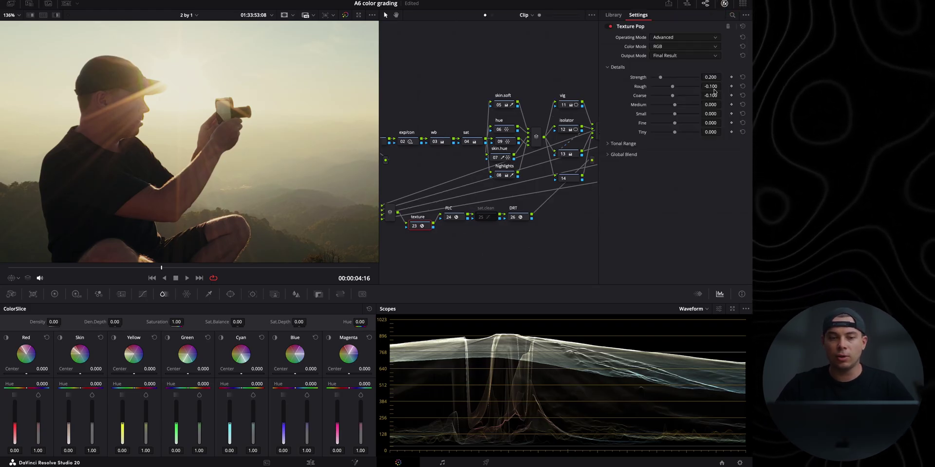
scroll(76, 131, up, 5)
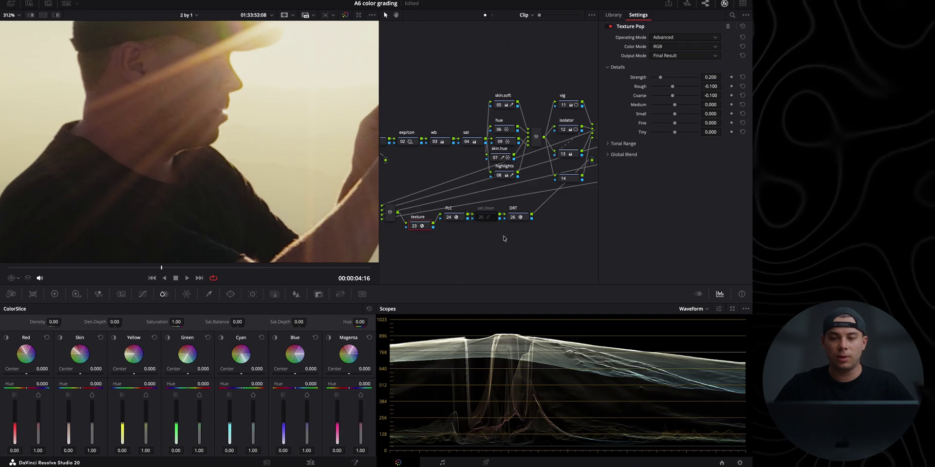
click(415, 227)
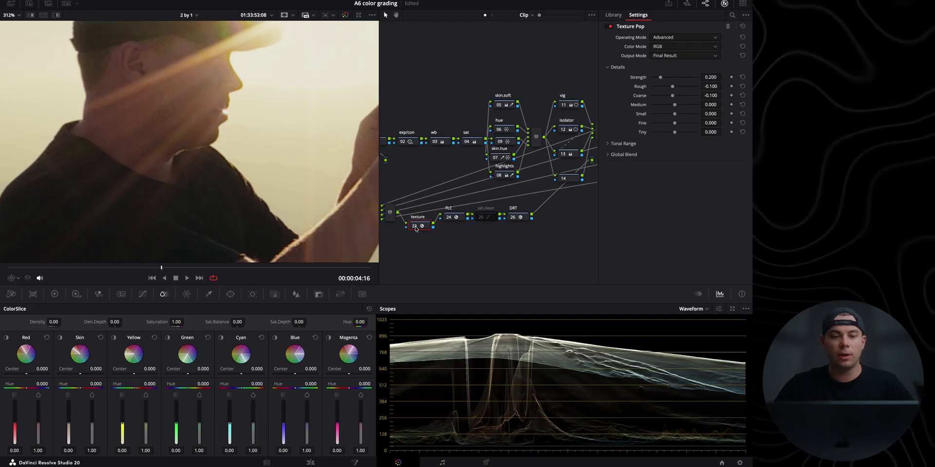
click(415, 227)
click(416, 227)
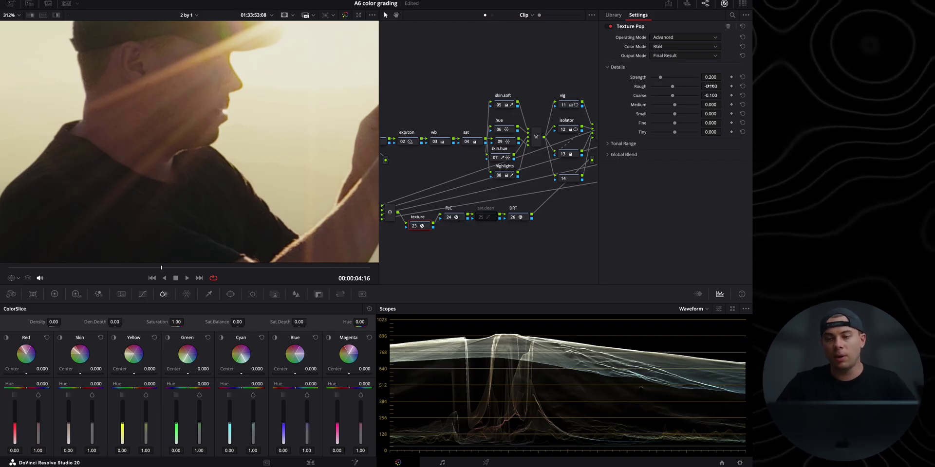
mouse_move(673, 88)
mouse_down()
mouse_move(698, 87)
mouse_move(693, 96)
mouse_move(673, 89)
mouse_up()
key(z)
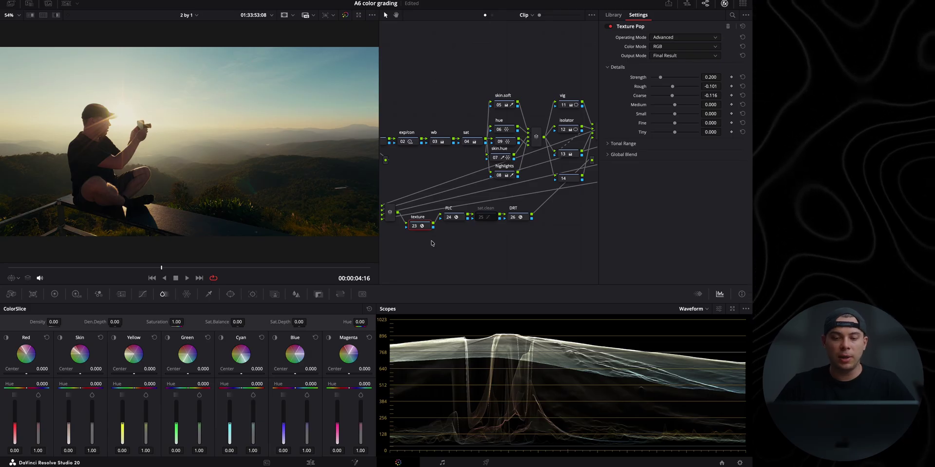
Step: Compare the full frame with the texture node off and on, play the clip briefly, and leave the node off
click(414, 226)
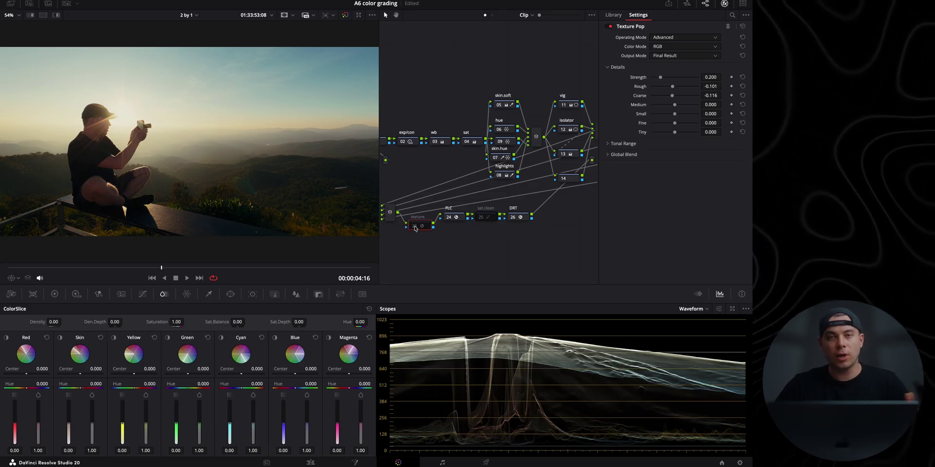
click(414, 226)
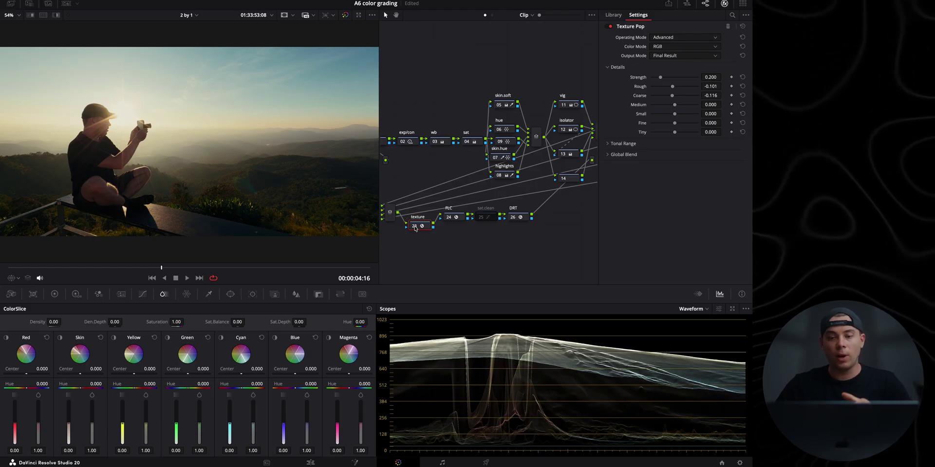
key(space)
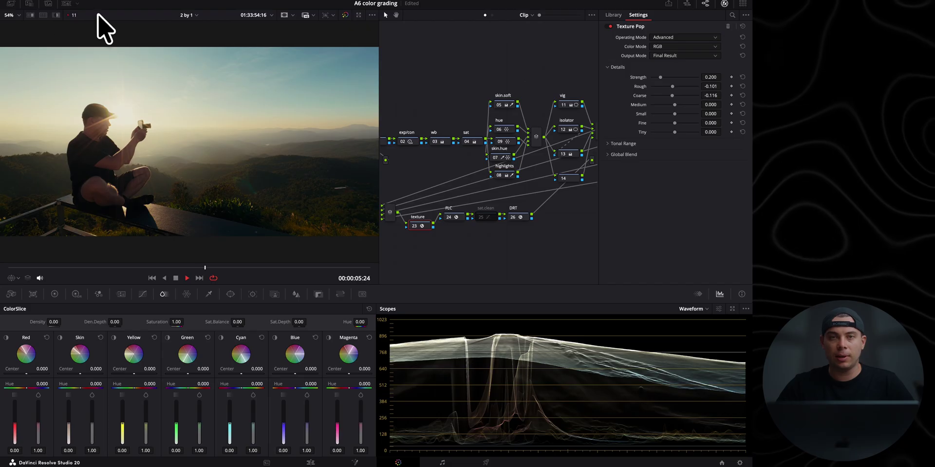
key(space)
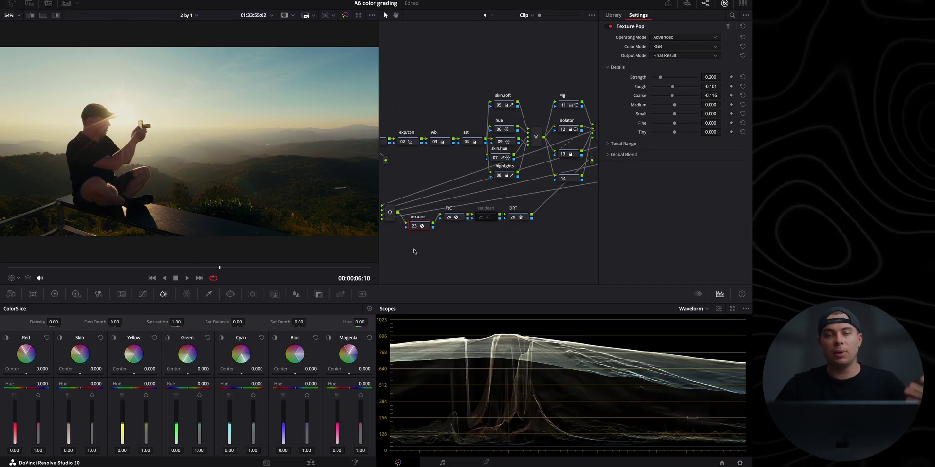
click(415, 226)
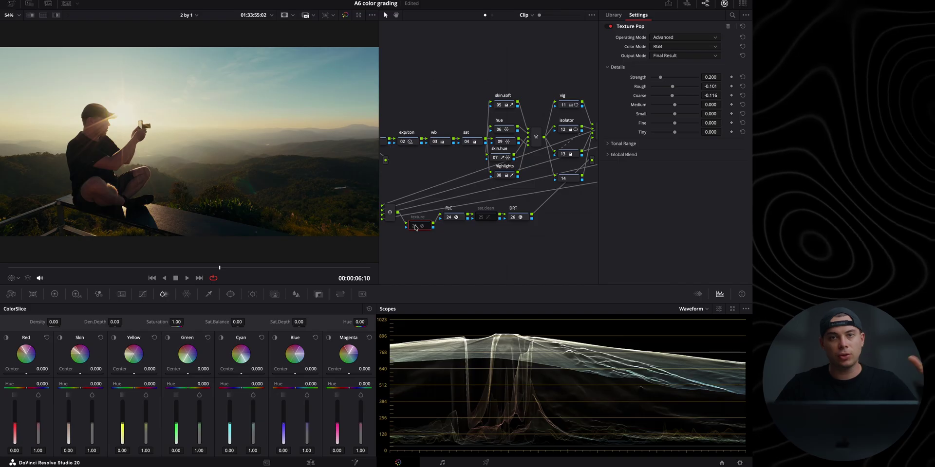
Step: Turn on the sat.clean node and check the shadow, highlight and midtone points of its Lum Vs Sat curve
click(489, 220)
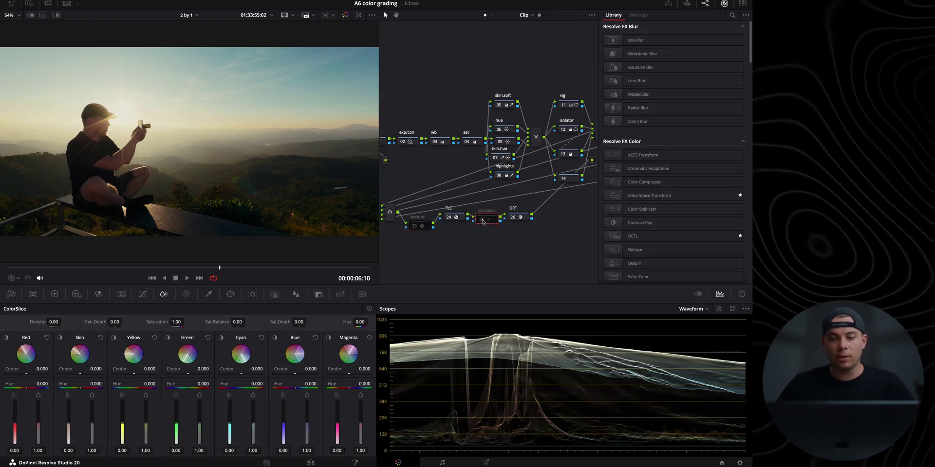
click(482, 220)
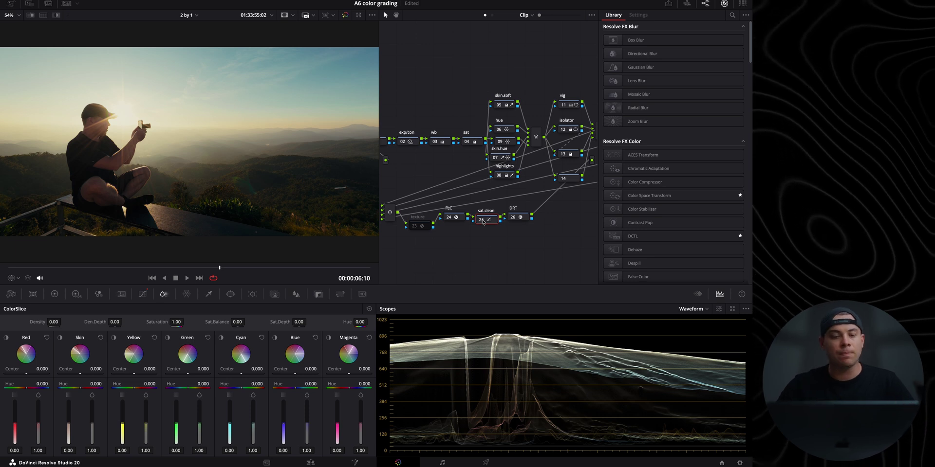
click(145, 294)
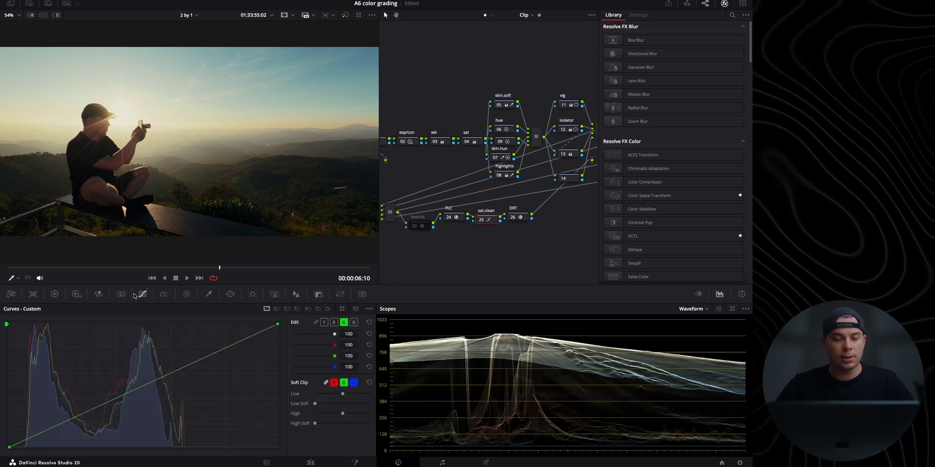
click(298, 308)
click(307, 309)
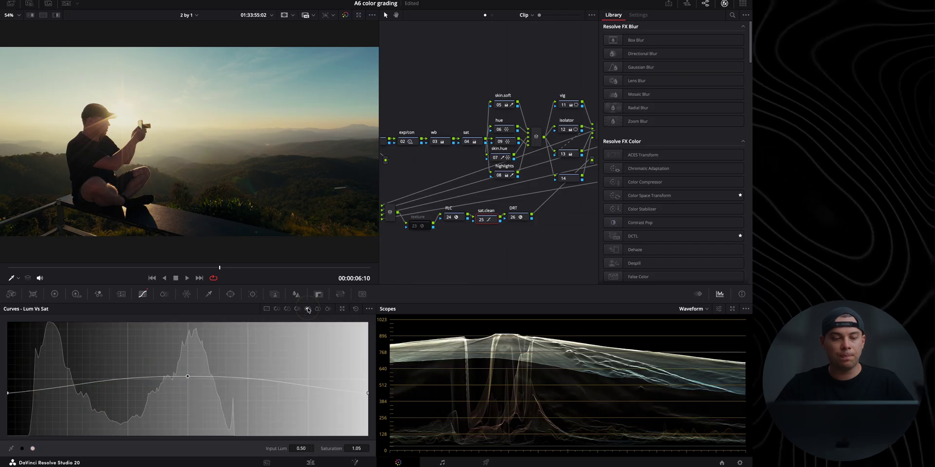
click(8, 394)
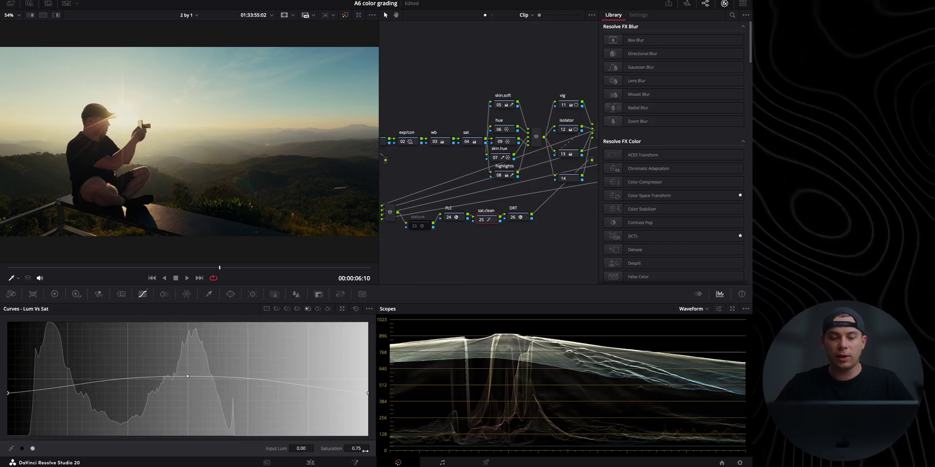
click(368, 395)
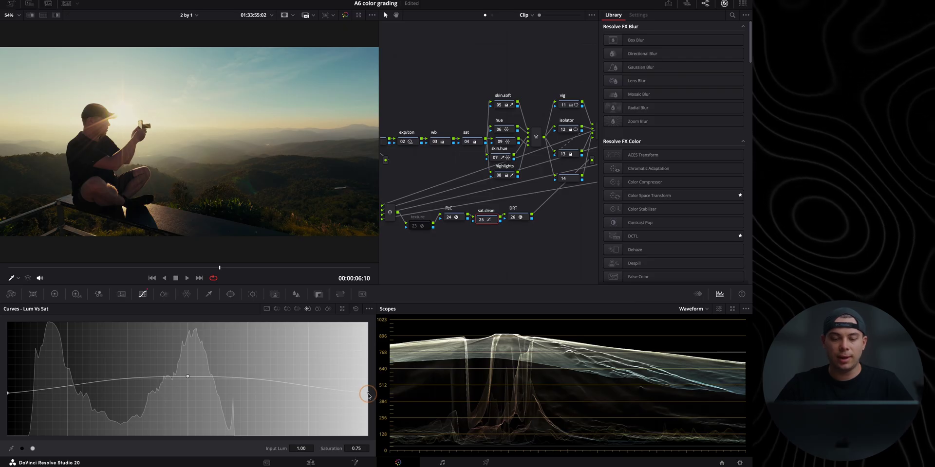
click(187, 376)
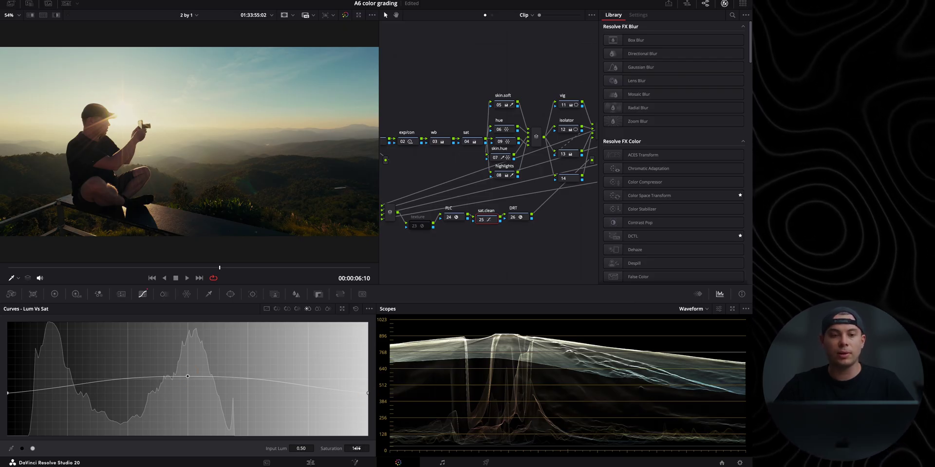
Step: Set the Lum Vs Sat highlight endpoint's Saturation to 0.80 while viewing the sun flare around the cap up close
scroll(188, 164, up, 8)
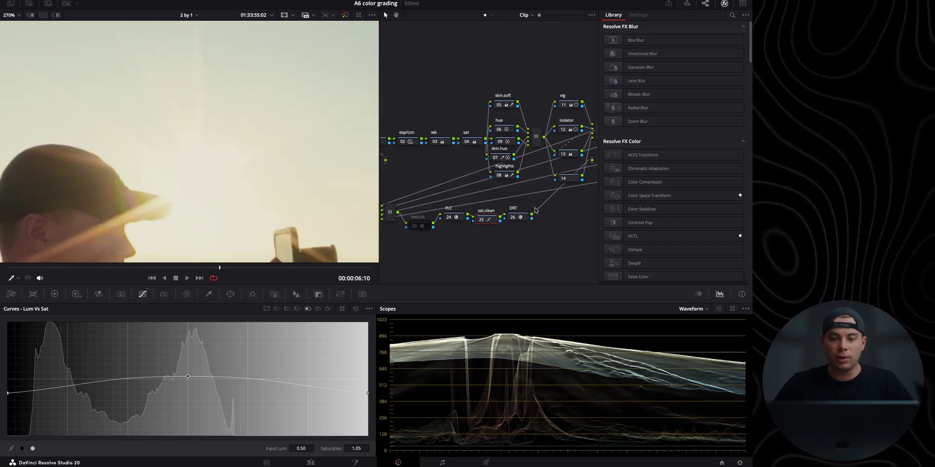
click(482, 220)
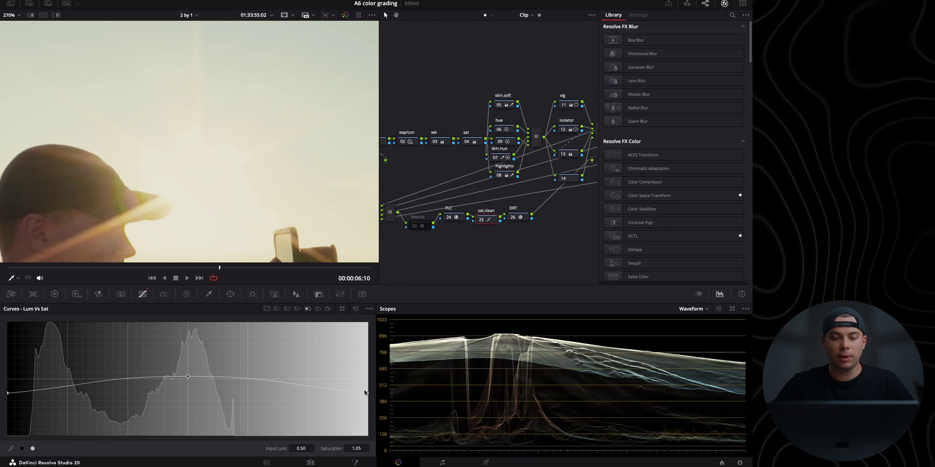
drag(365, 393, 484, 415)
click(266, 37)
Step: Try a Saturation of 2.00 on the Lum Vs Sat shadow endpoint while viewing the knee up close, and return it to 0.75
scroll(266, 37, down, 10)
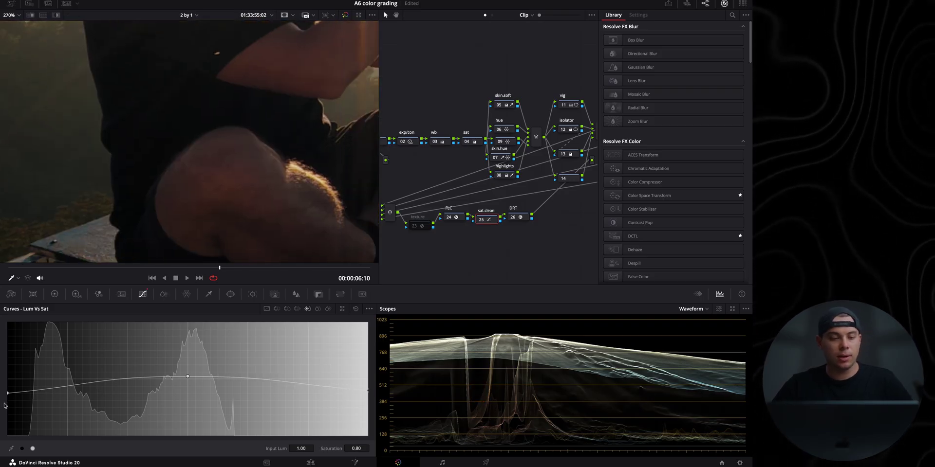
drag(6, 393, 2, 229)
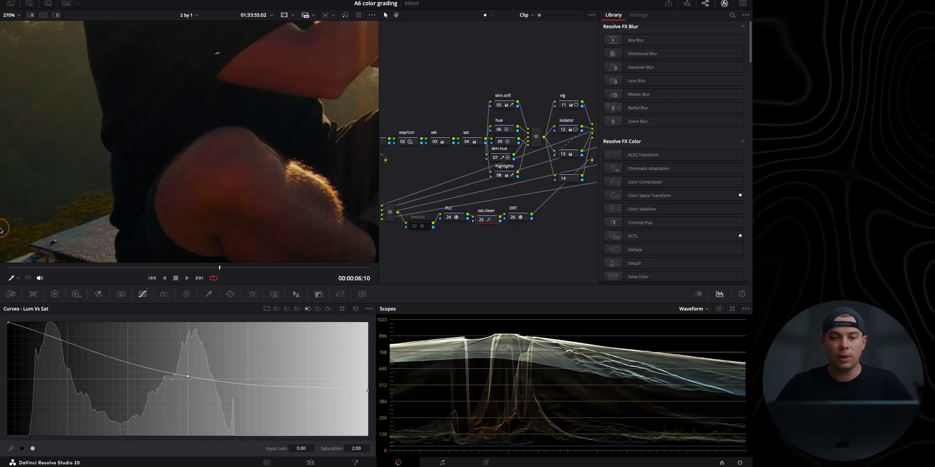
drag(1, 285, 2, 395)
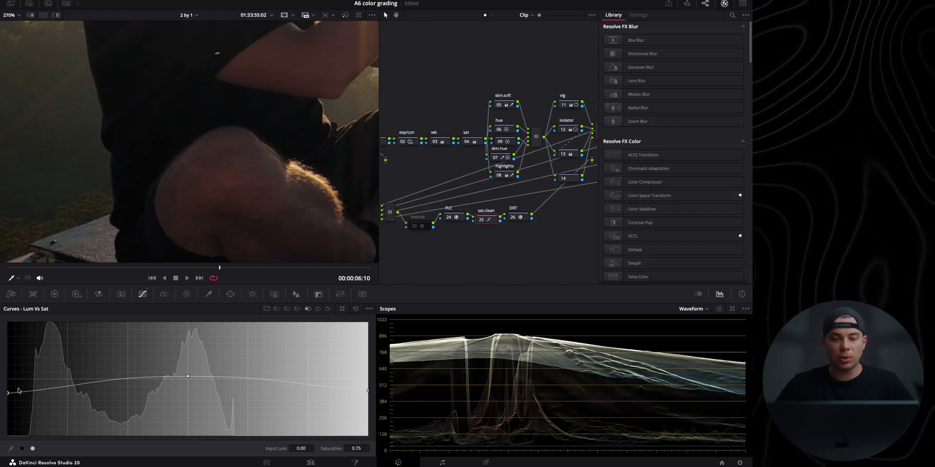
Step: Raise the Lum Vs Sat midpoint's Saturation to 1.10 with the full frame in view, and turn the sat.clean node off to compare
key(z)
mouse_move(187, 377)
mouse_down()
mouse_move(188, 355)
mouse_move(187, 378)
mouse_up()
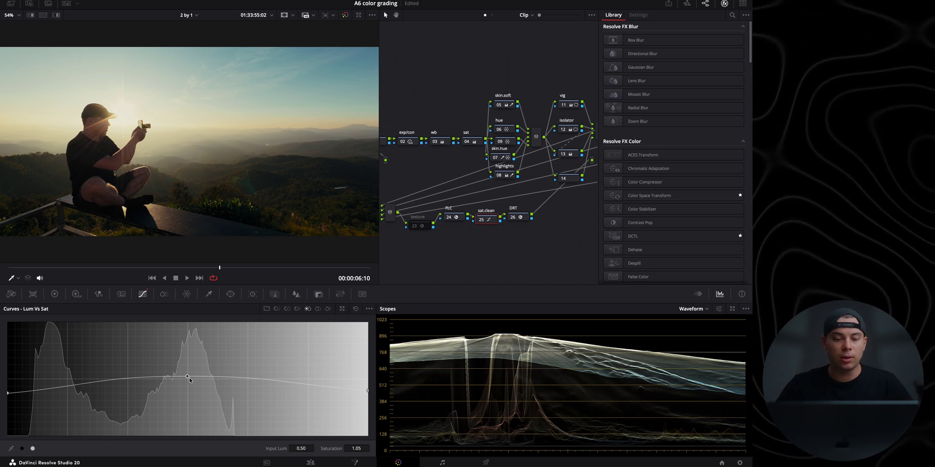
drag(187, 378, 187, 375)
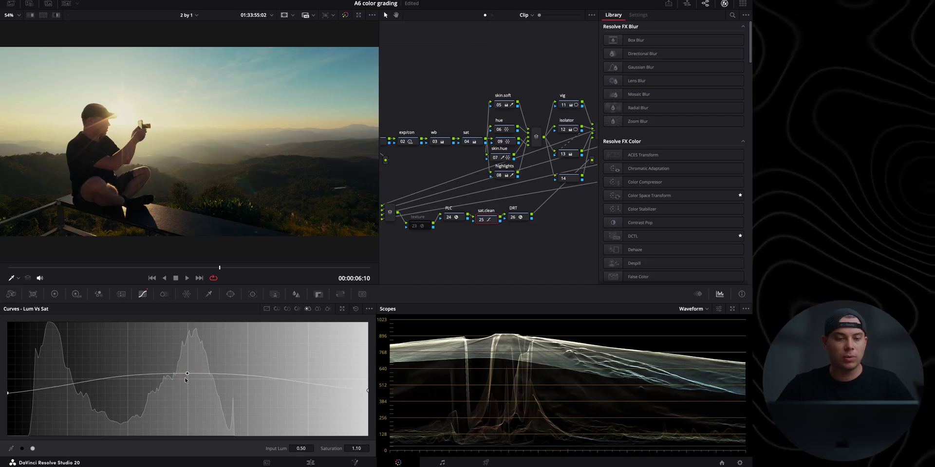
click(481, 220)
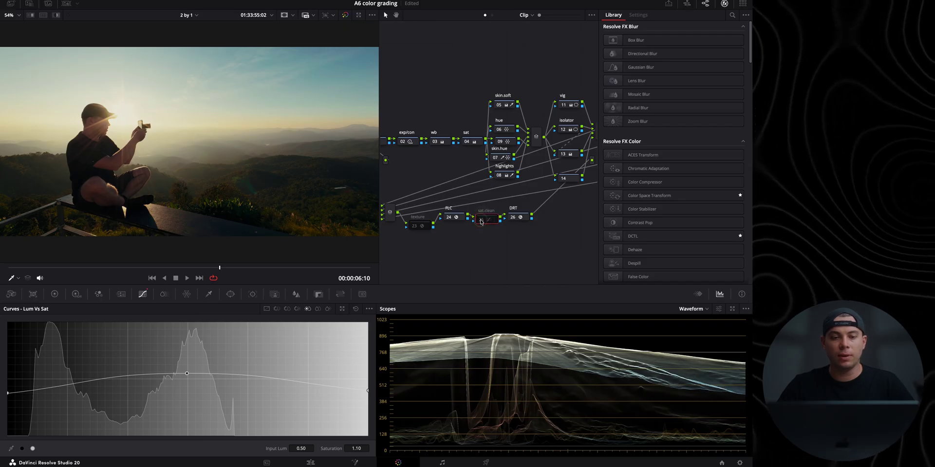